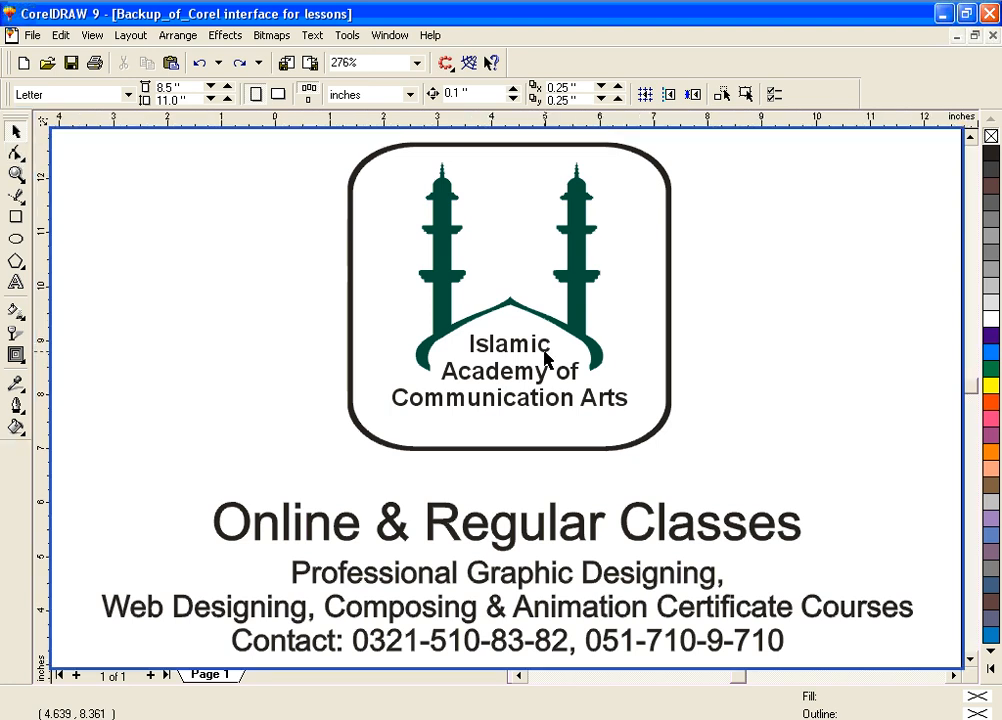
Draw a rectangle about 2.53 by 2.04 inches in the empty area below the contact text
key(F3)
key(F2)
drag(255, 401, 734, 664)
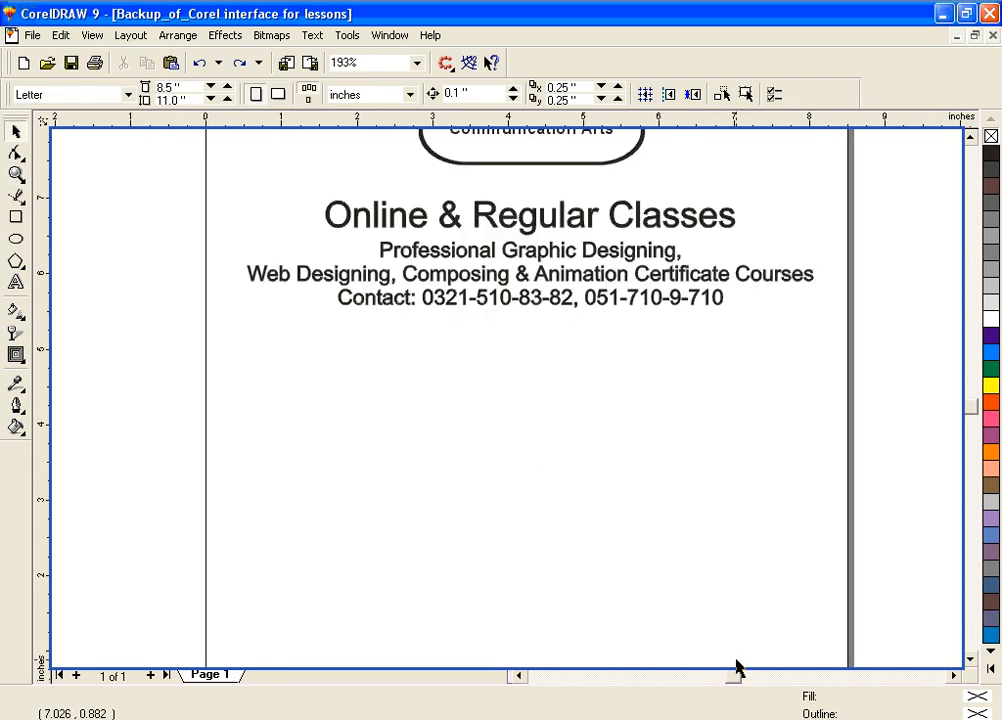
key(F2)
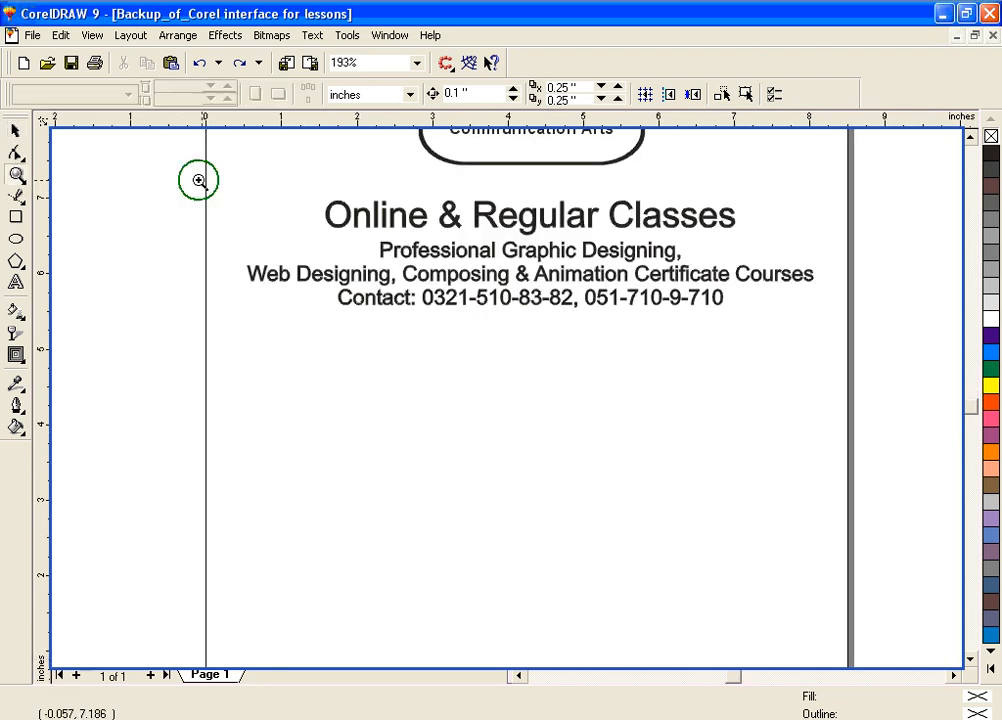
drag(200, 181, 861, 662)
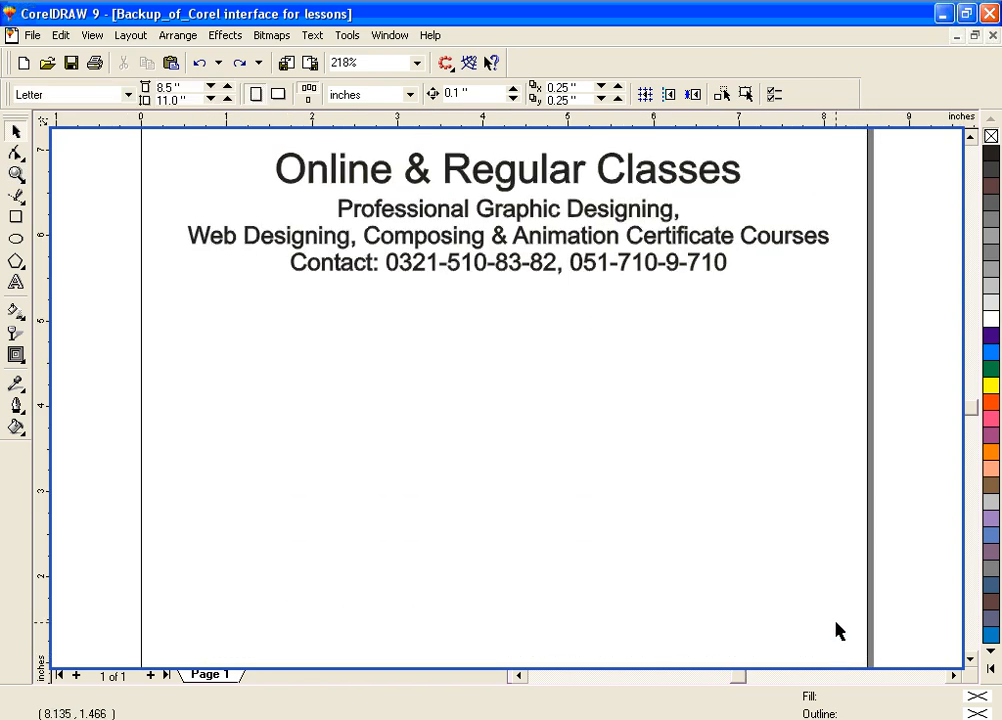
click(16, 219)
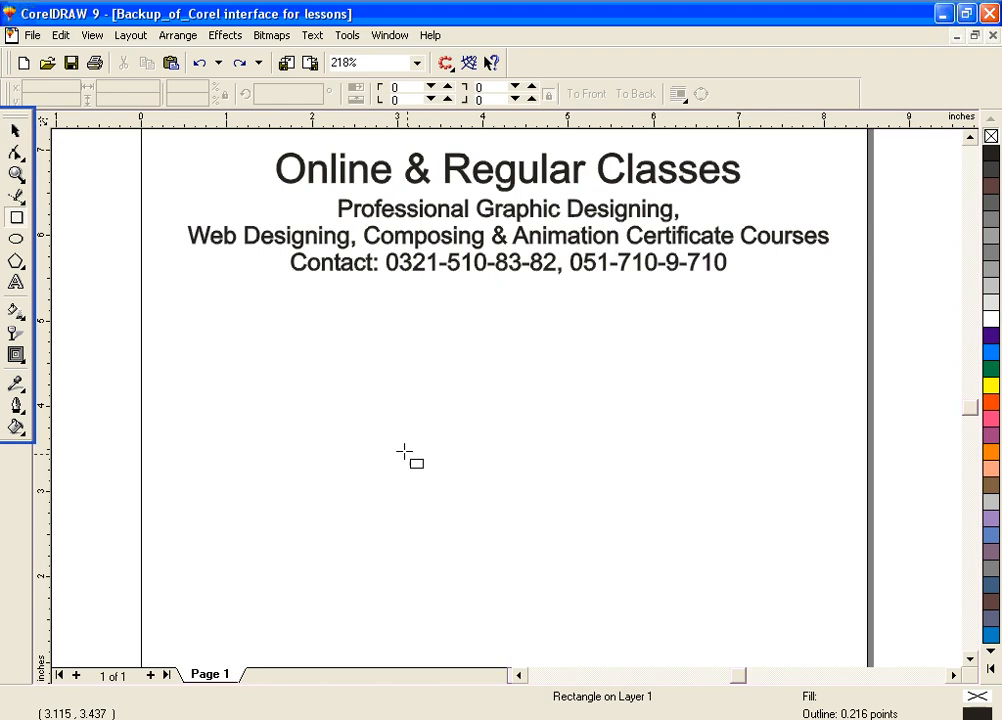
drag(400, 445, 618, 622)
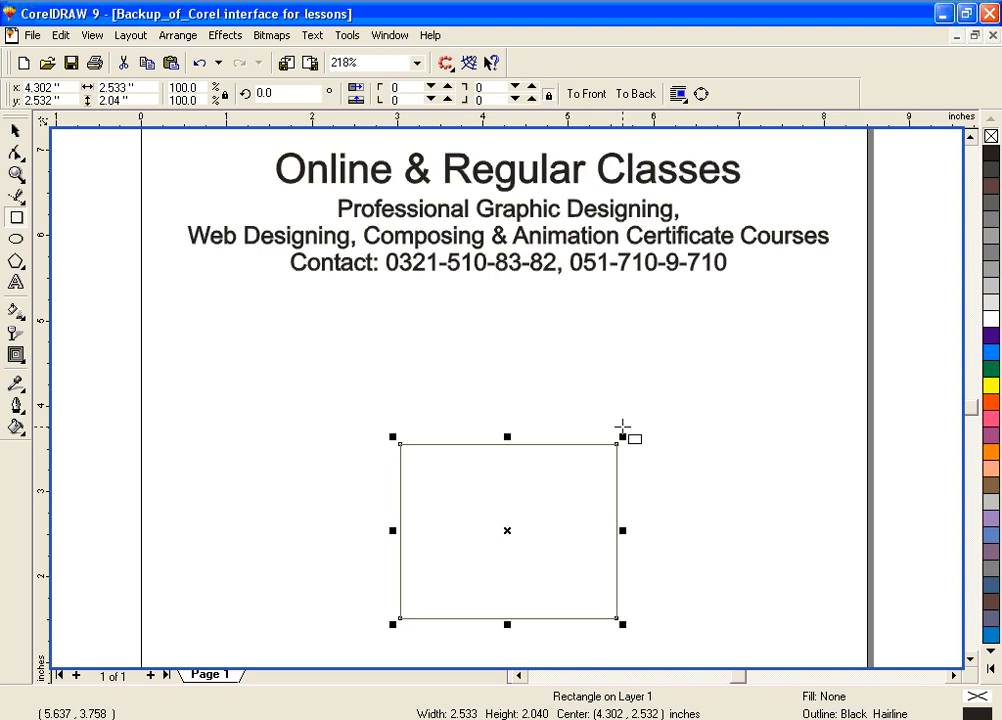
Switch the rectangle to its rotation and skew handles, and back to its sizing handles
click(16, 131)
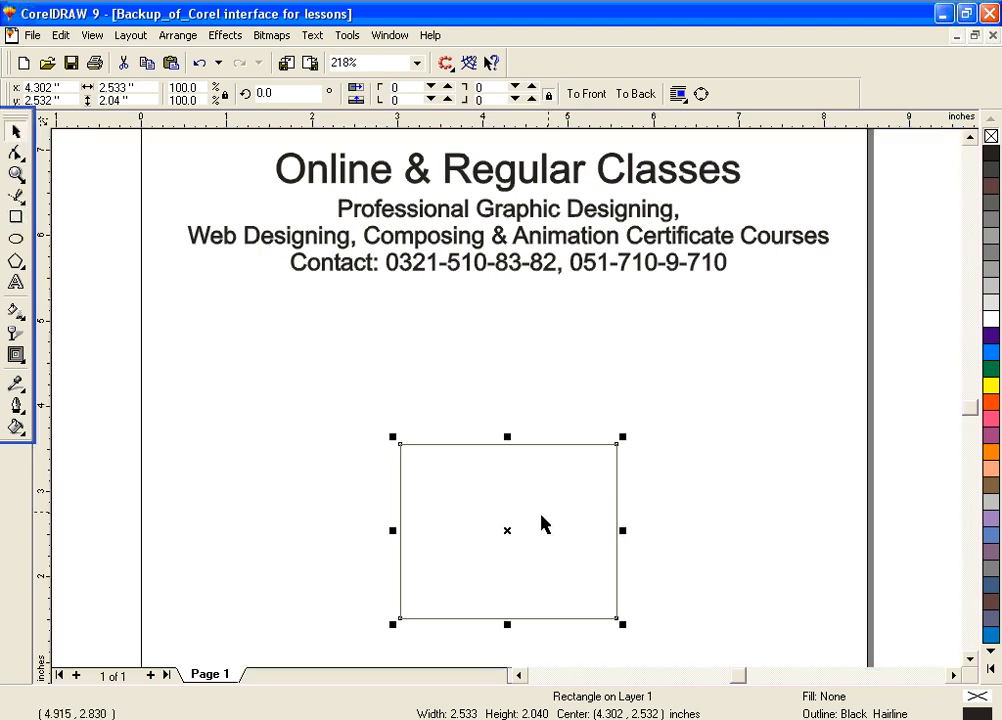
click(510, 530)
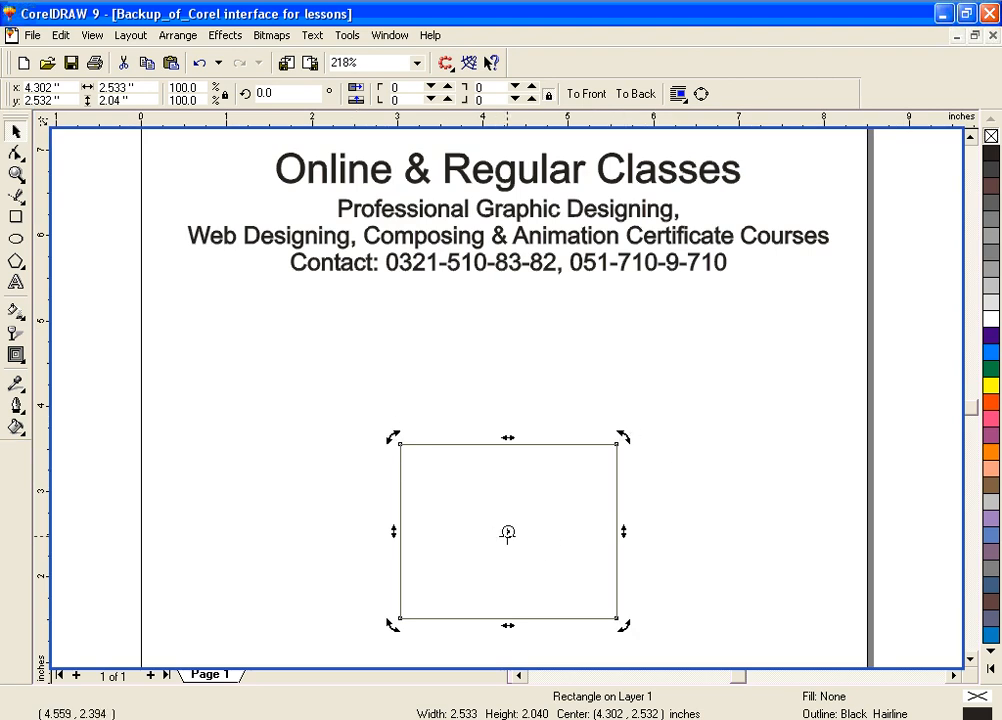
click(506, 536)
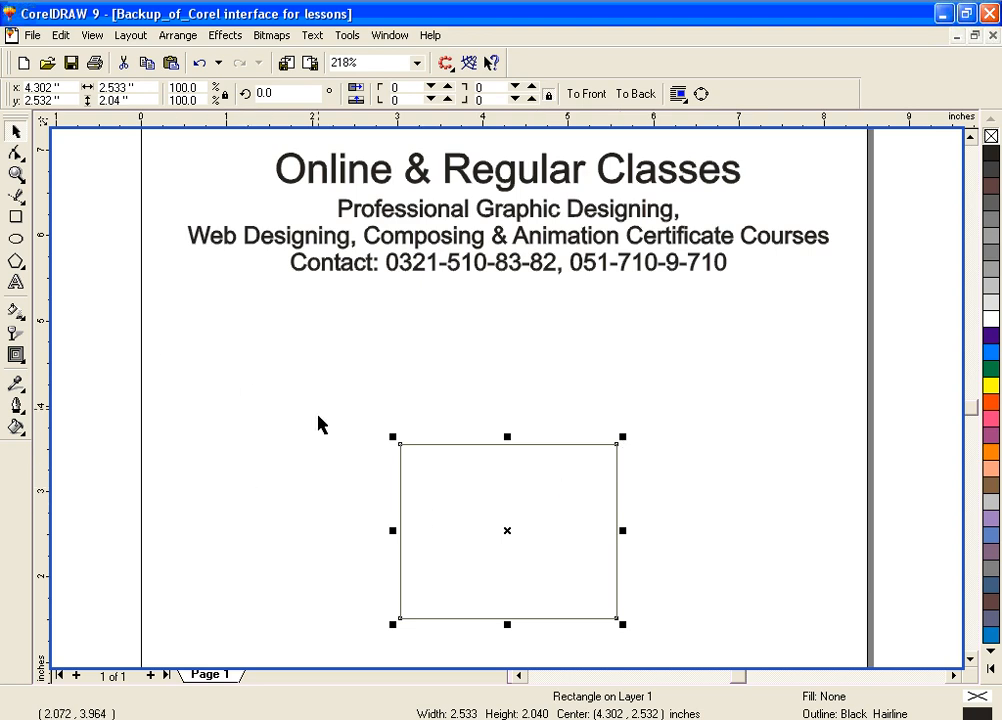
Round all four corners of the rectangle with the Shape tool to a roundness of about 36
click(401, 447)
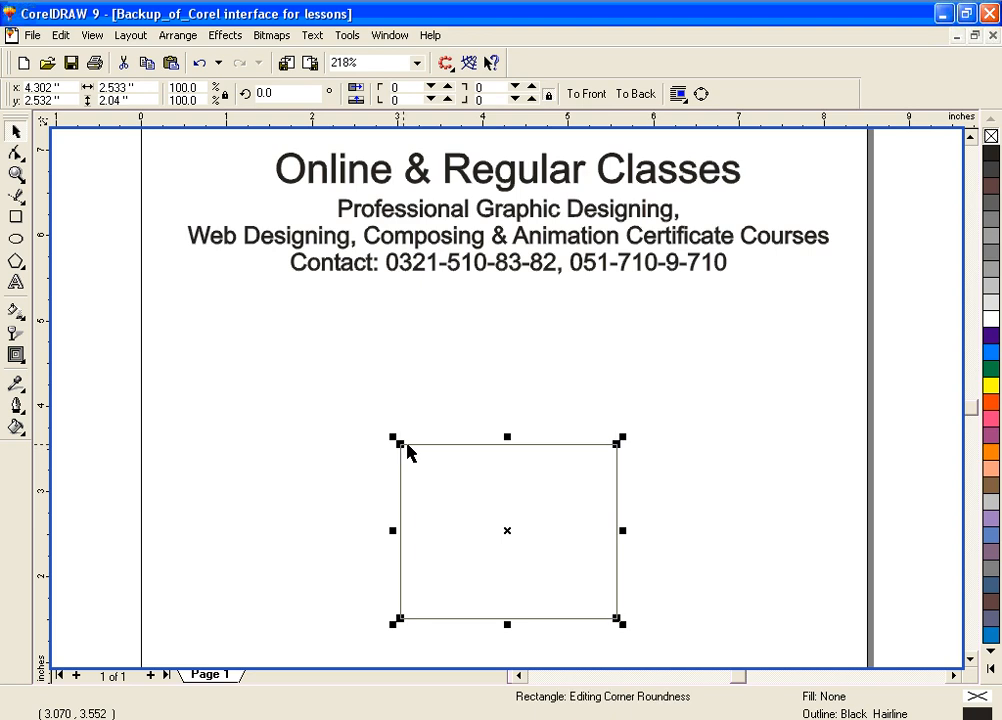
click(401, 448)
click(17, 153)
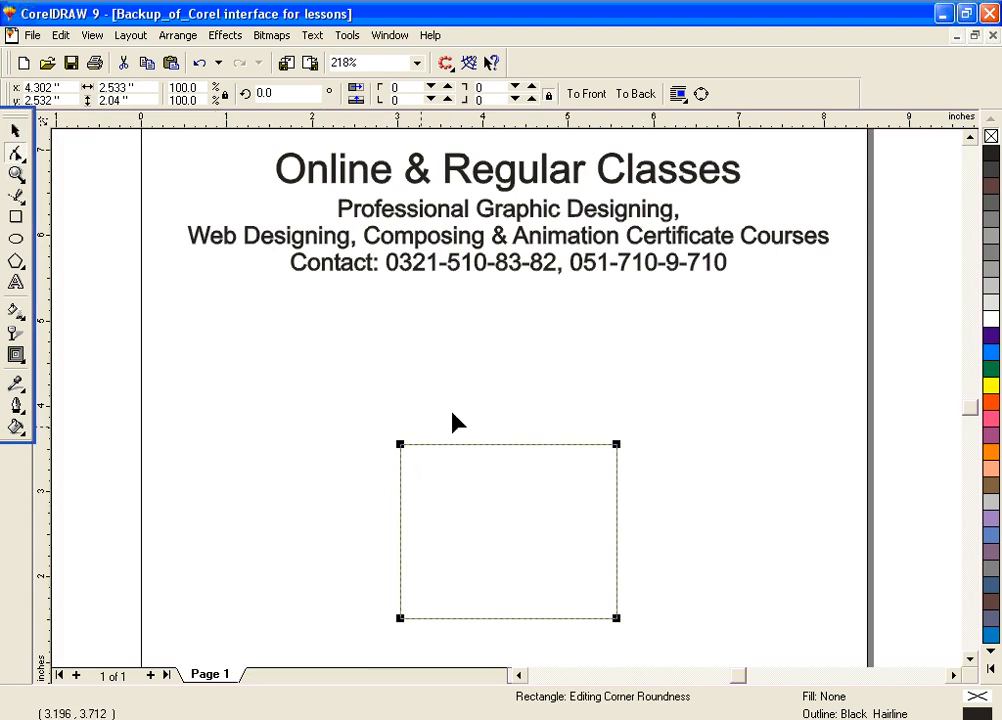
click(406, 450)
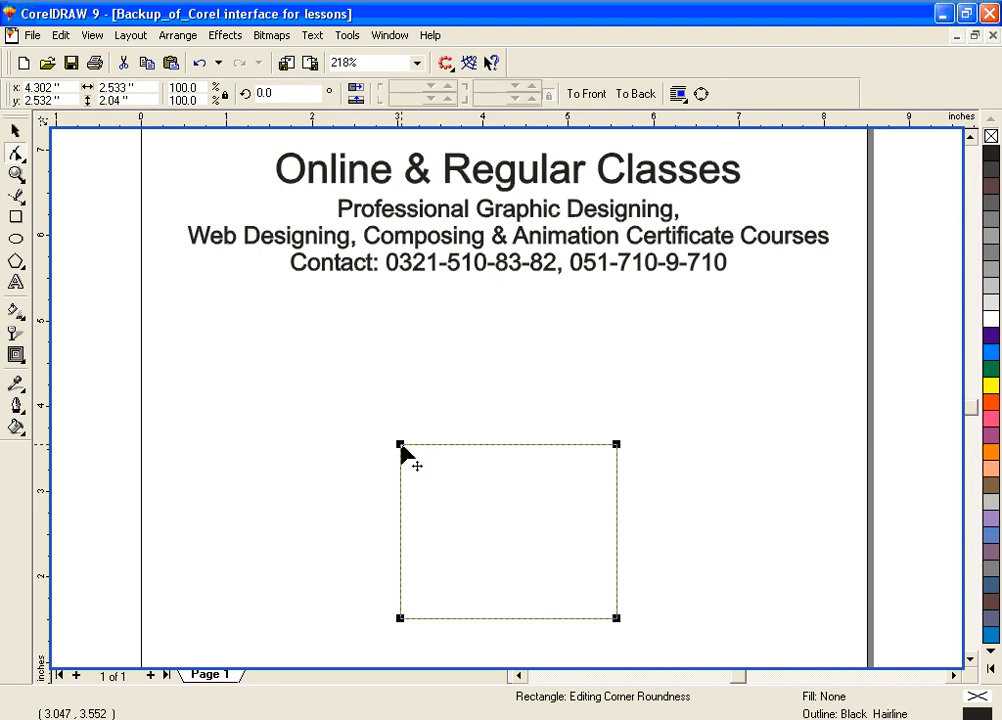
drag(401, 448, 432, 445)
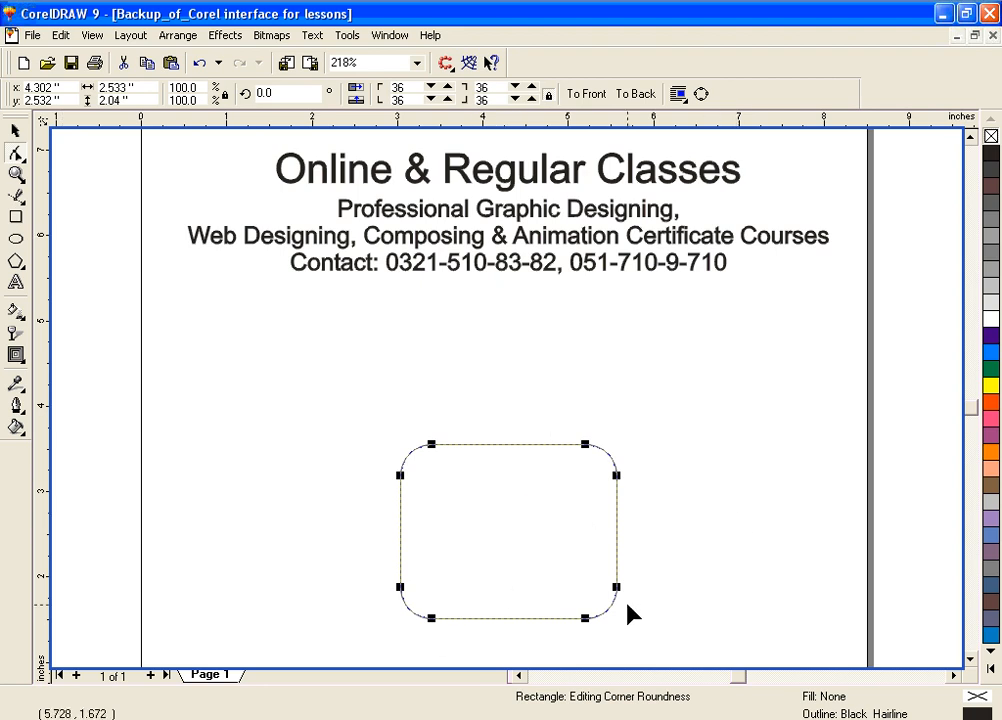
Adjust the rectangle's corner roundness to 28, 44 and finally 20, and convert the shape to curves
click(429, 445)
mouse_move(429, 445)
mouse_down()
mouse_move(420, 447)
mouse_move(427, 452)
mouse_up()
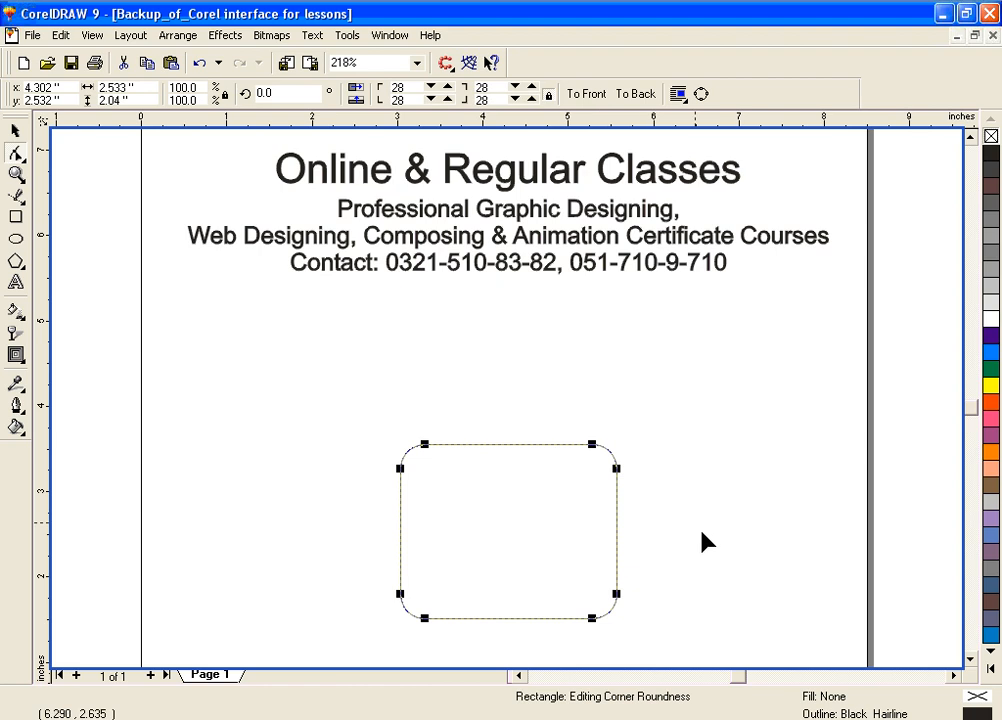
click(971, 660)
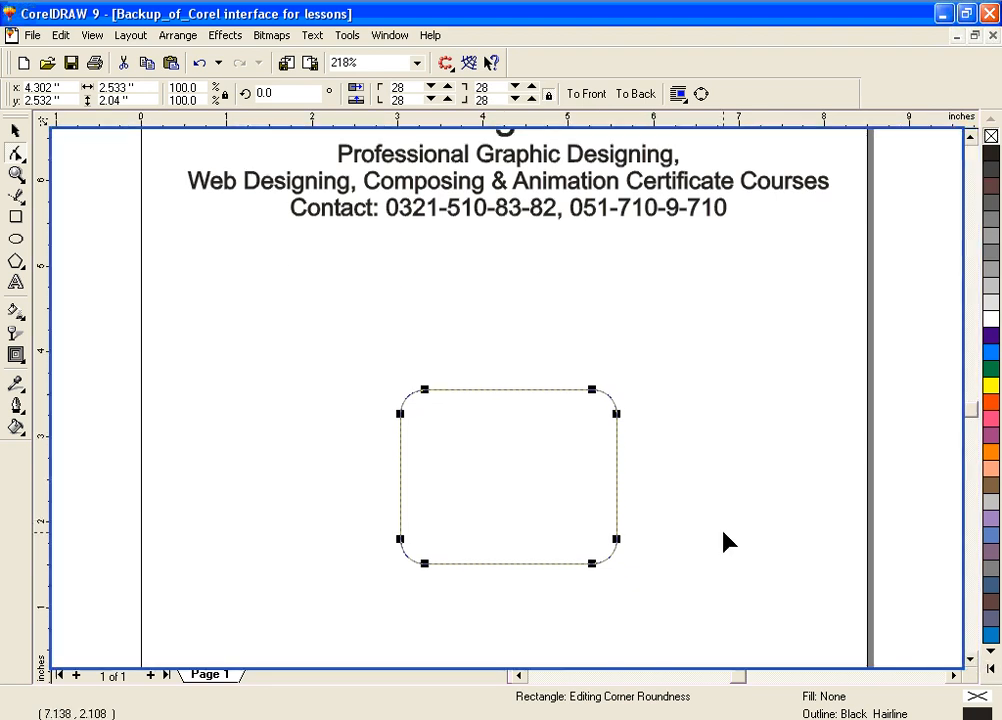
mouse_move(428, 393)
mouse_down()
mouse_move(412, 387)
mouse_move(452, 394)
mouse_move(421, 394)
mouse_move(440, 392)
mouse_up()
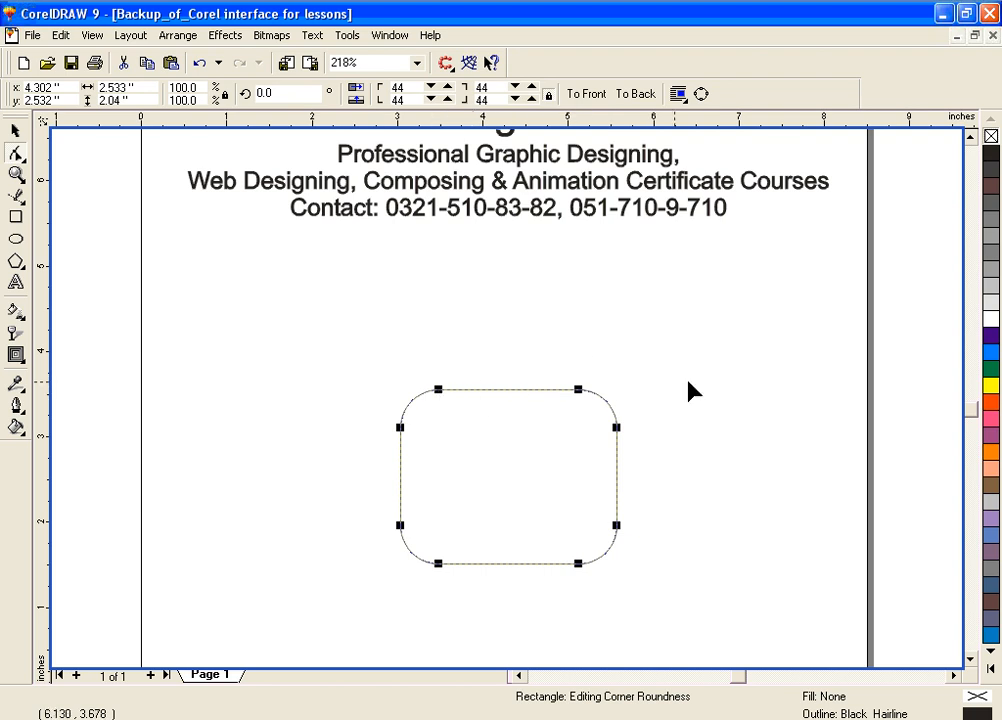
drag(439, 392, 417, 391)
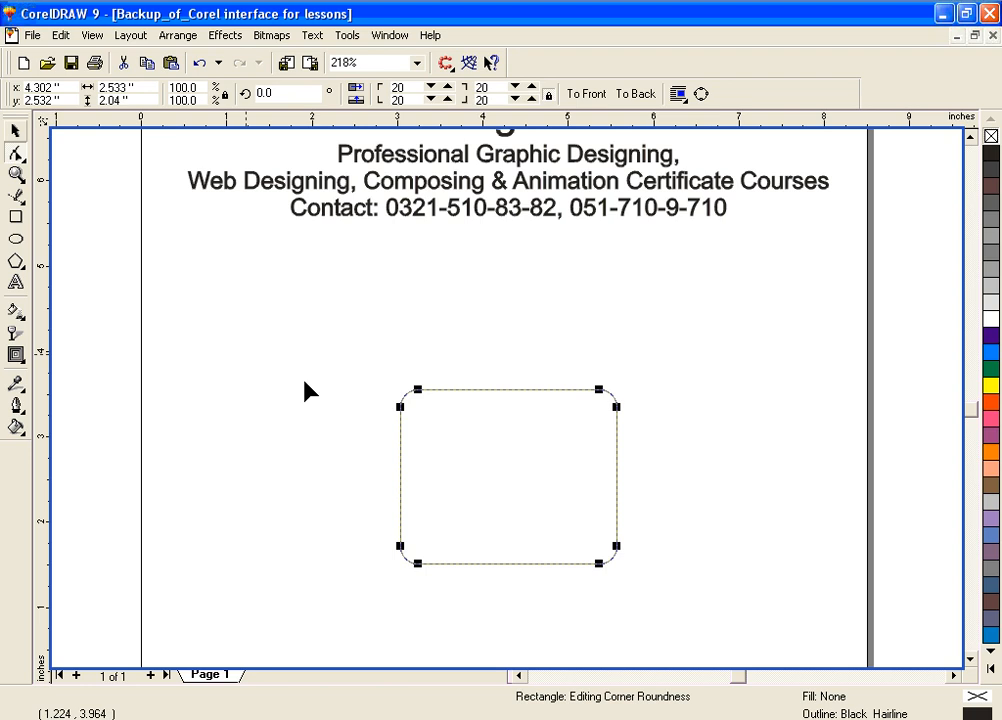
key(ctrl+q)
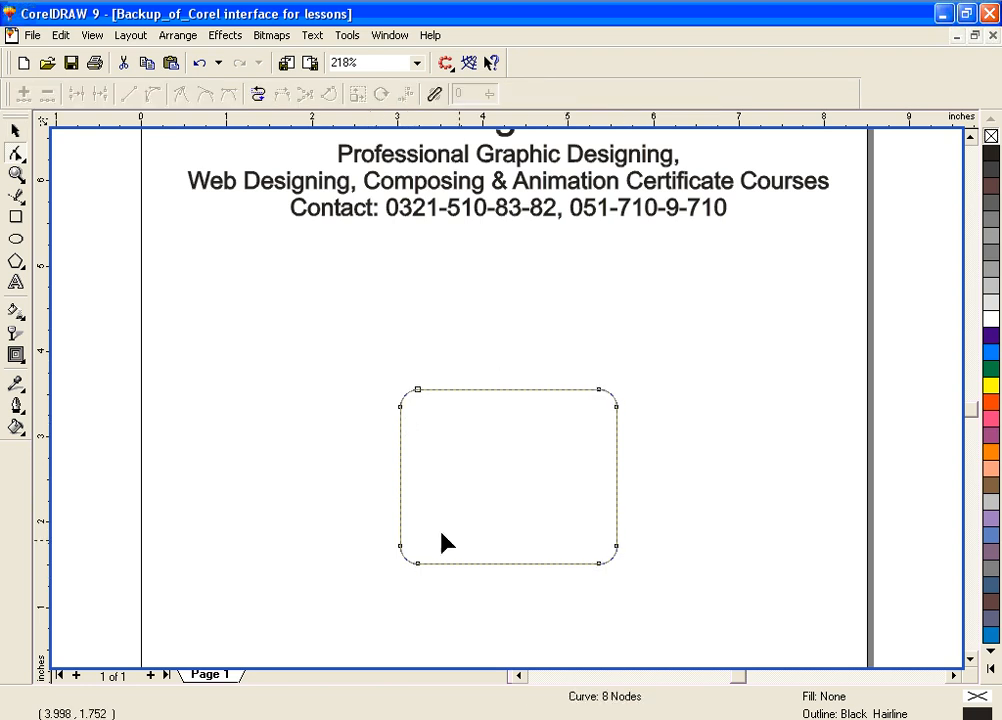
Try adding a node in the middle of the shape's top edge and pulling it up, undo the move and delete the node
click(490, 390)
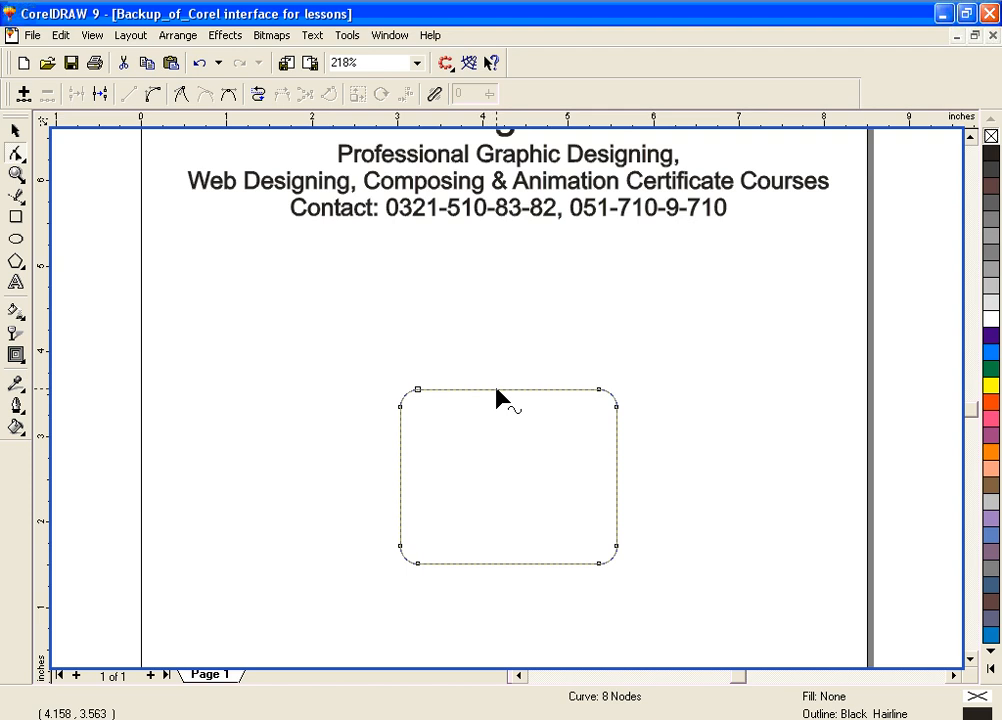
double_click(497, 391)
drag(497, 391, 500, 350)
key(ctrl+z)
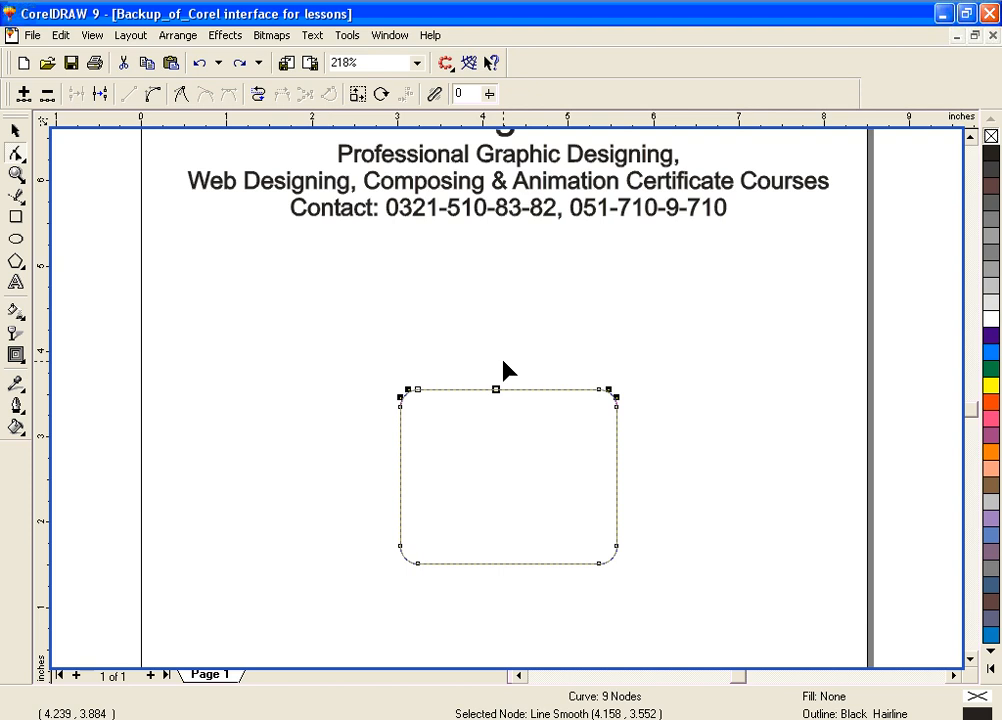
key(Delete)
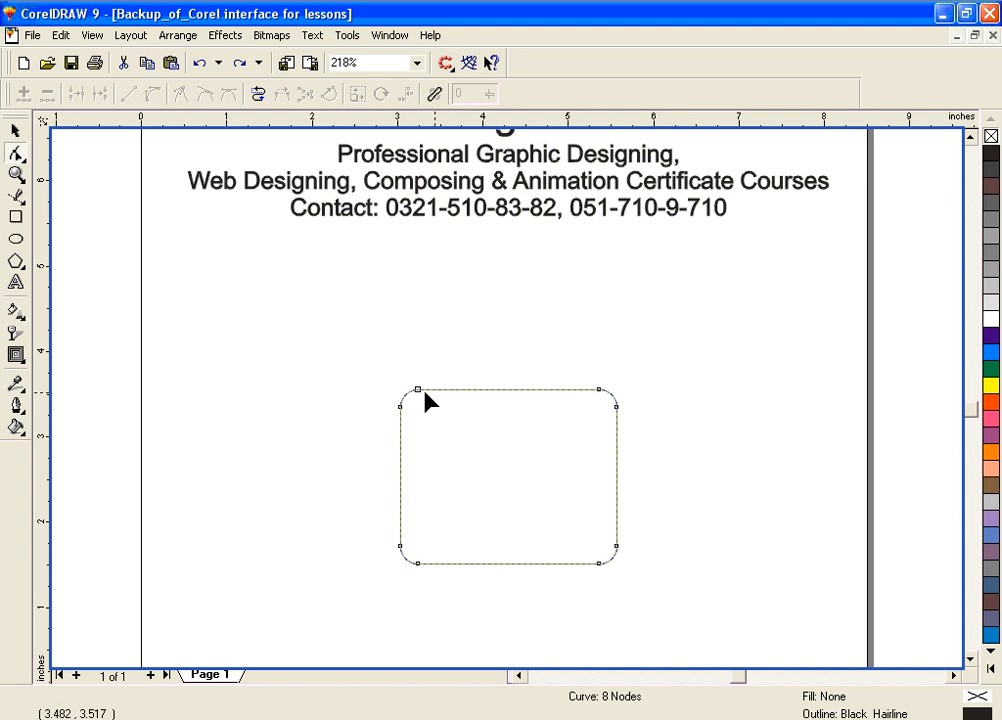
Try moving the two nodes at the ends of the top edge upward, and undo both moves
drag(418, 391, 404, 356)
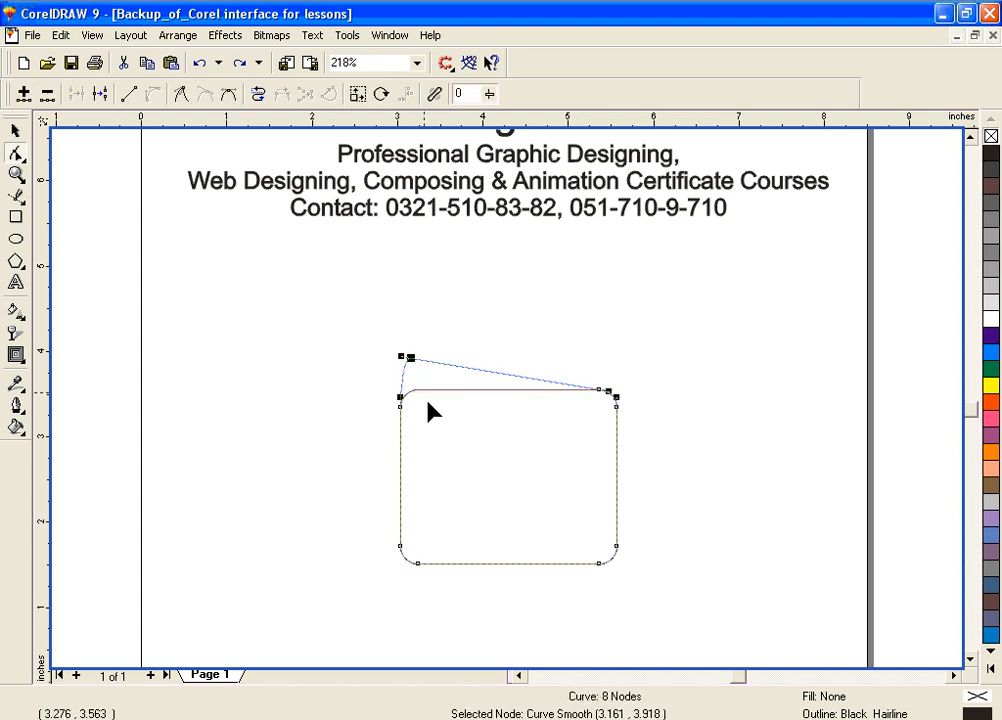
drag(603, 392, 489, 286)
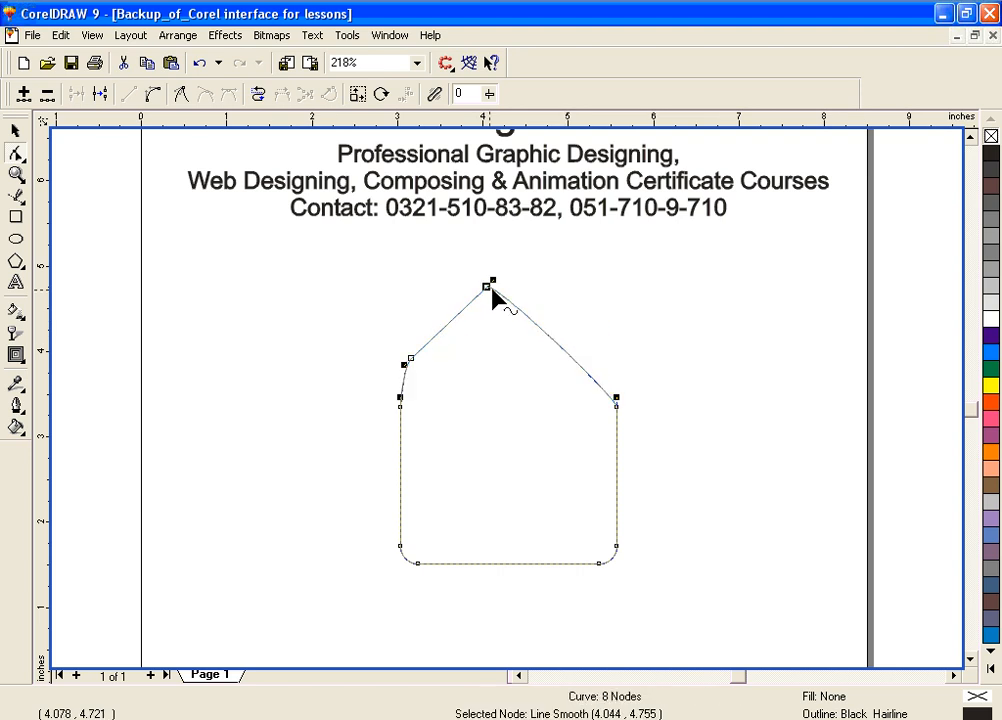
key(ctrl+z)
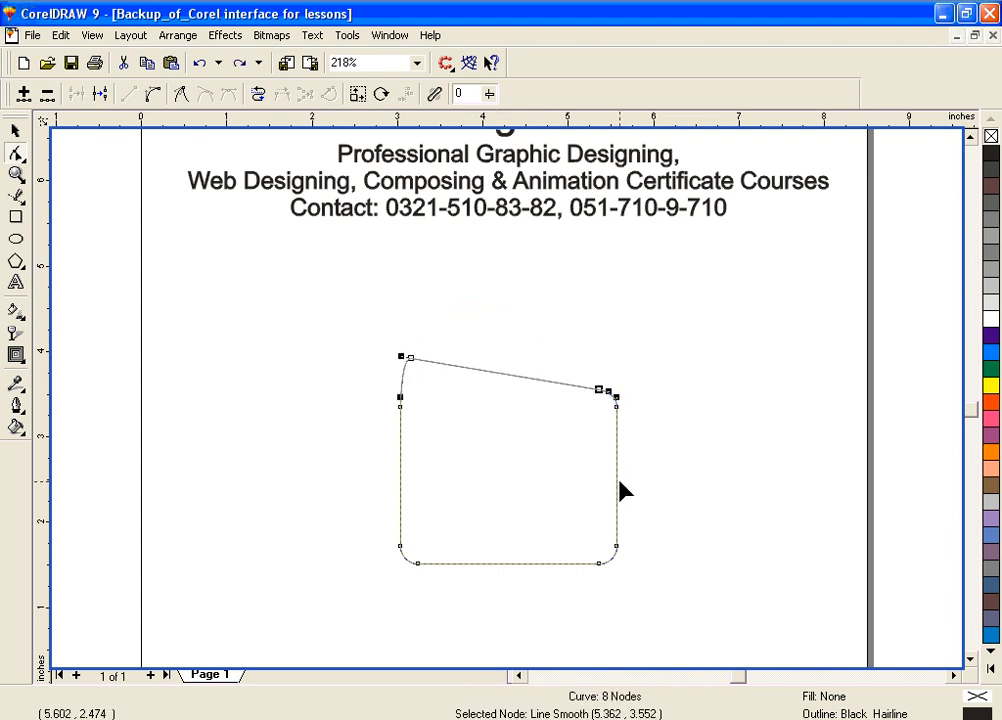
key(ctrl+z)
click(754, 414)
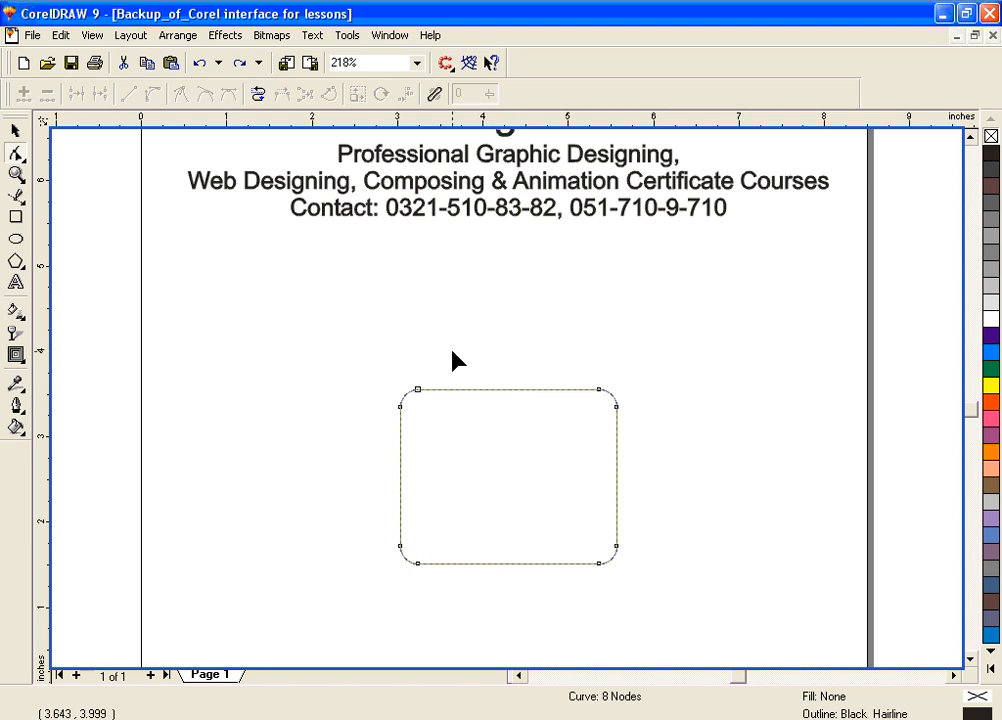
Add a node near the middle of the top edge and pull it up about 1.2 inches into a centred peak
click(496, 390)
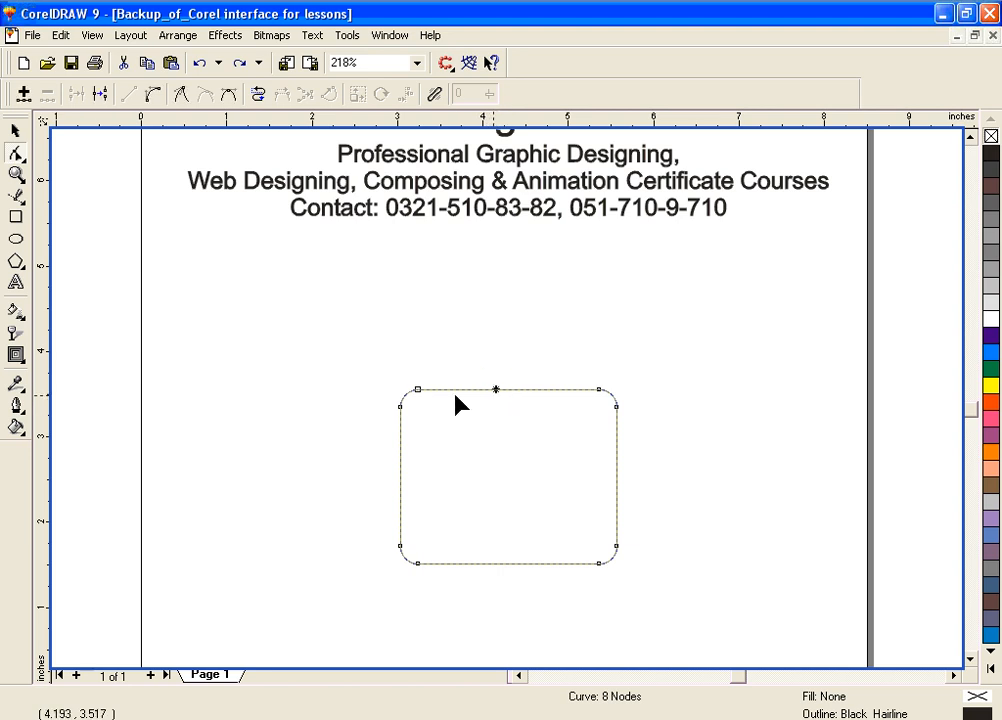
click(23, 94)
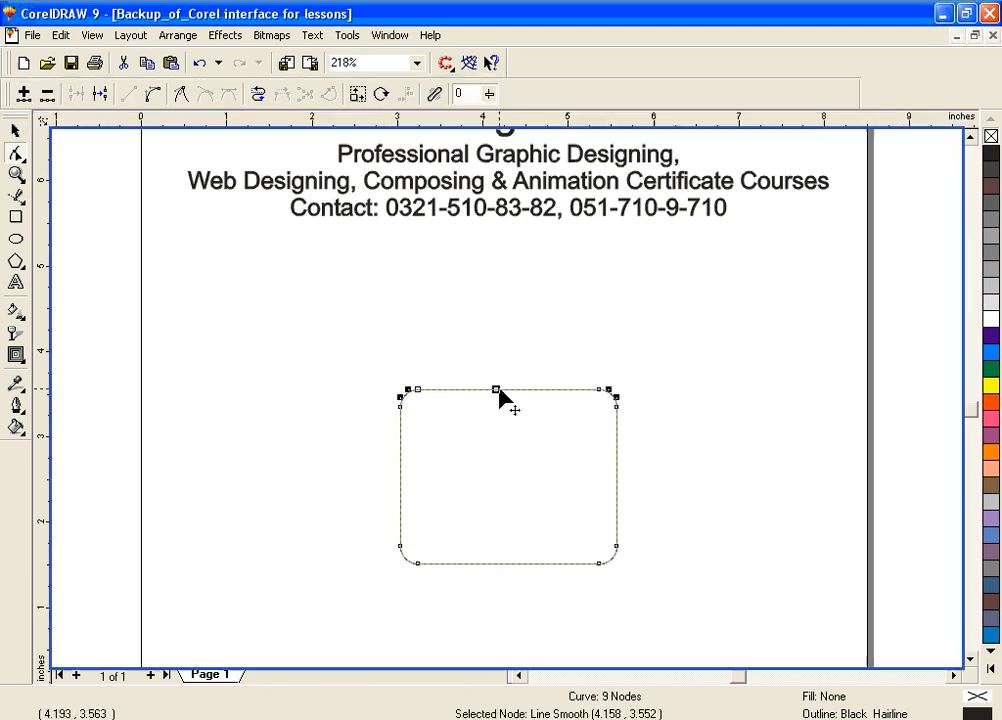
drag(499, 390, 510, 291)
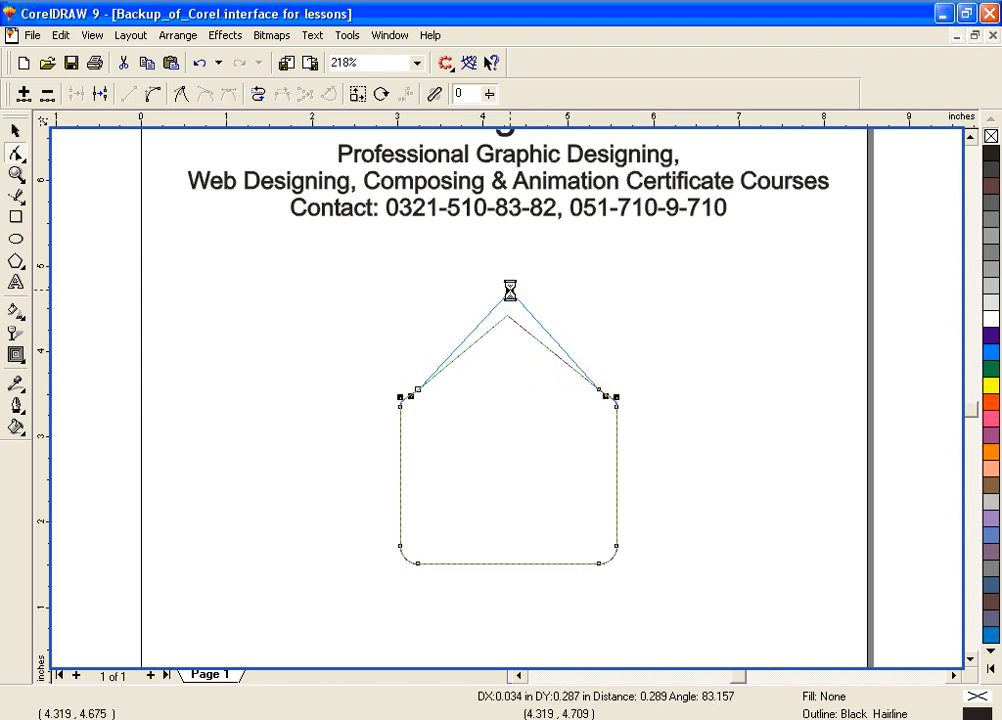
Add a node in the middle of the shape's right edge and pull it horizontally outward about 1.6 inches into a point
click(617, 487)
click(617, 475)
click(617, 475)
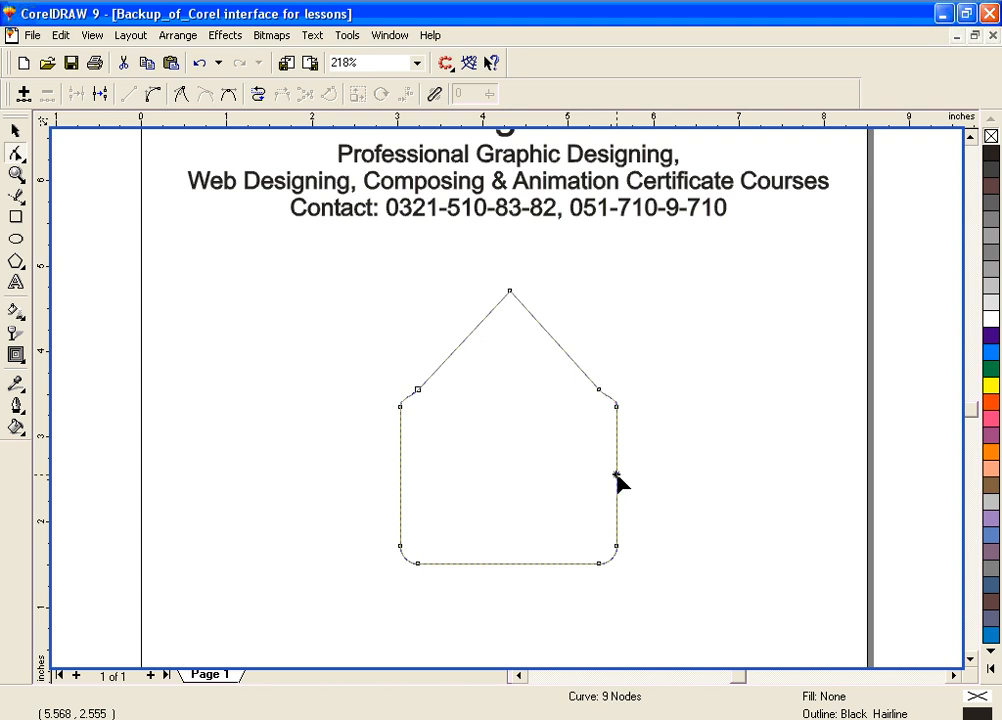
click(24, 93)
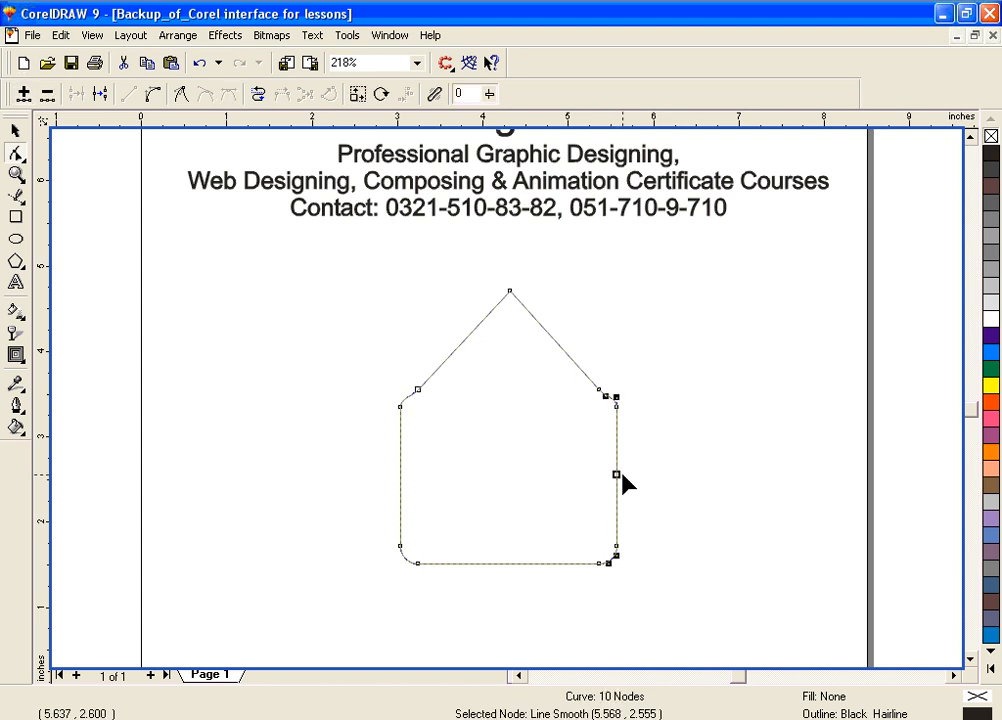
drag(617, 475, 749, 475)
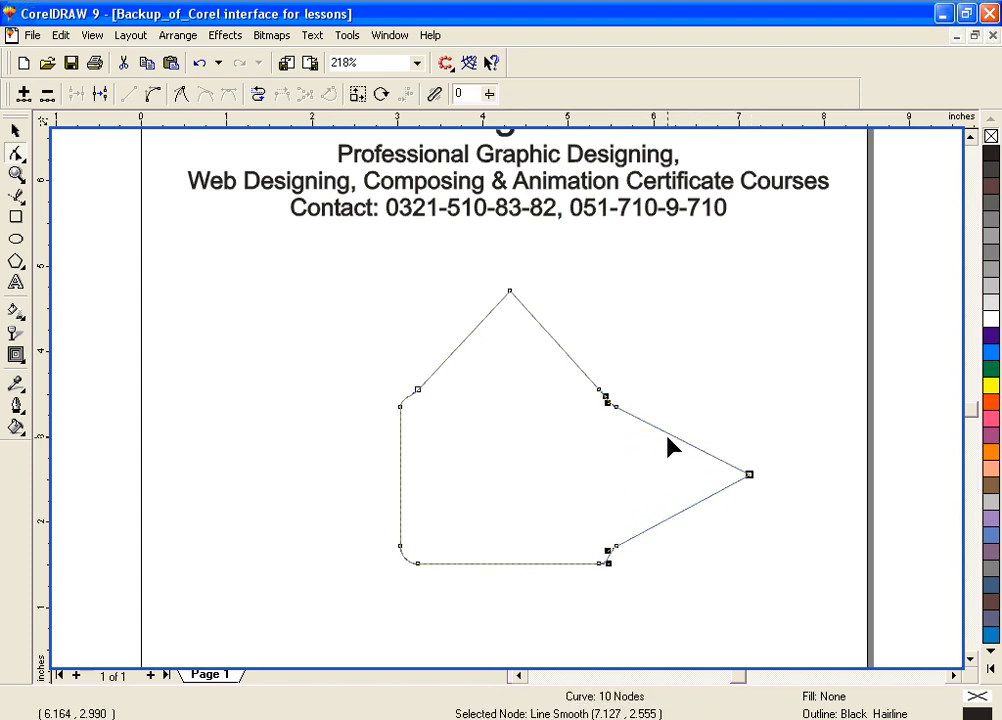
Add a node on the right point's upper edge and pull it inward as a notch, and move the node above it outward about 1 inch
click(666, 433)
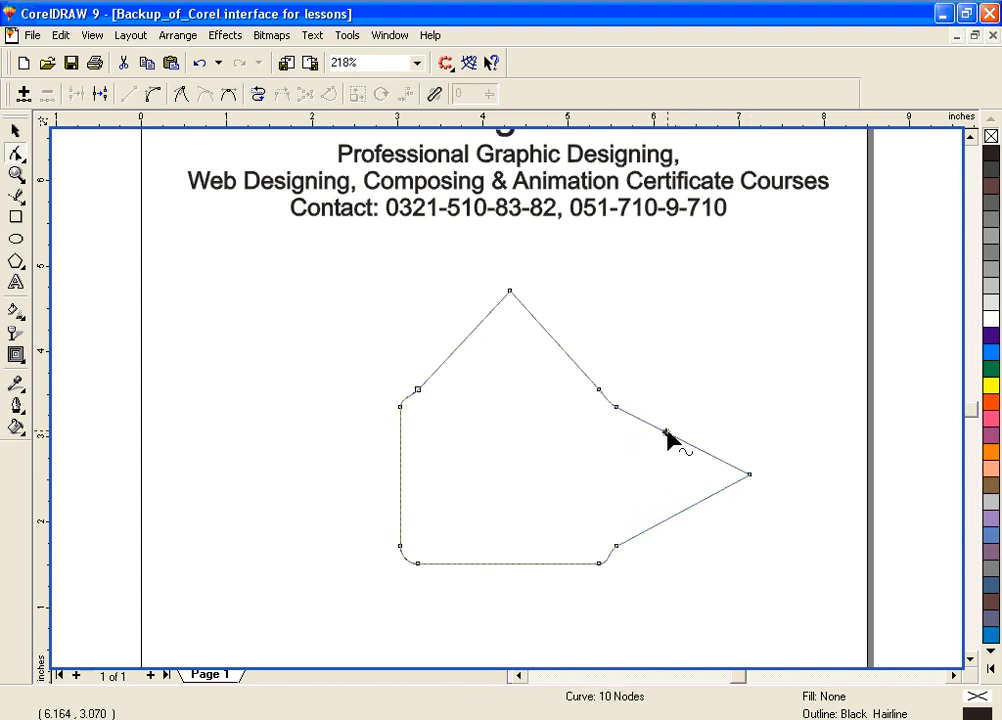
click(24, 93)
drag(667, 435, 636, 476)
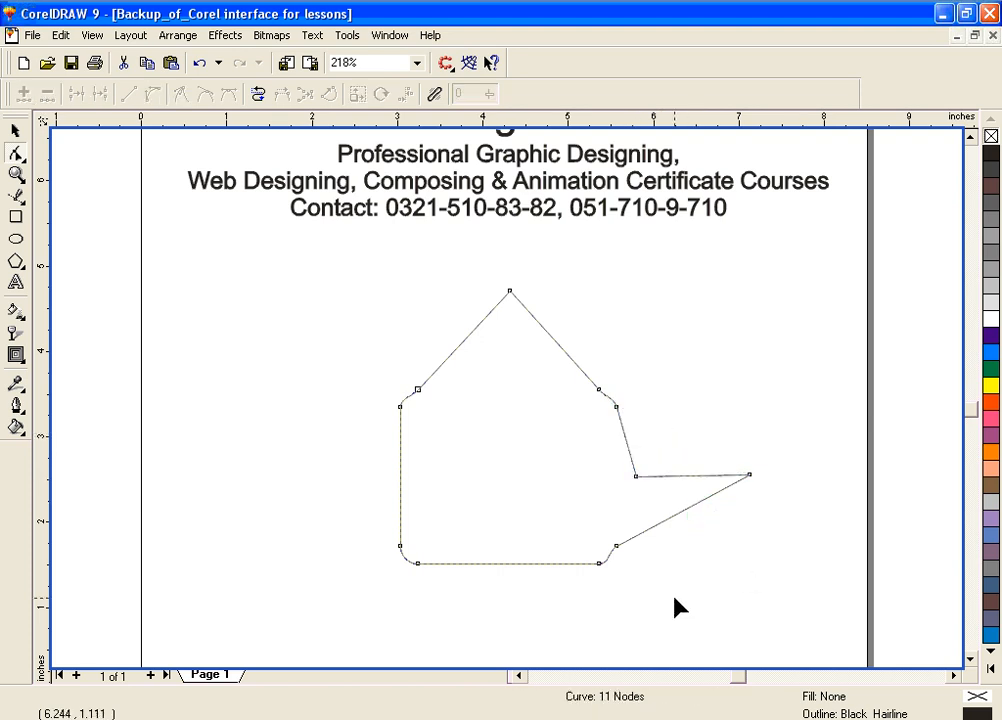
drag(618, 409, 703, 400)
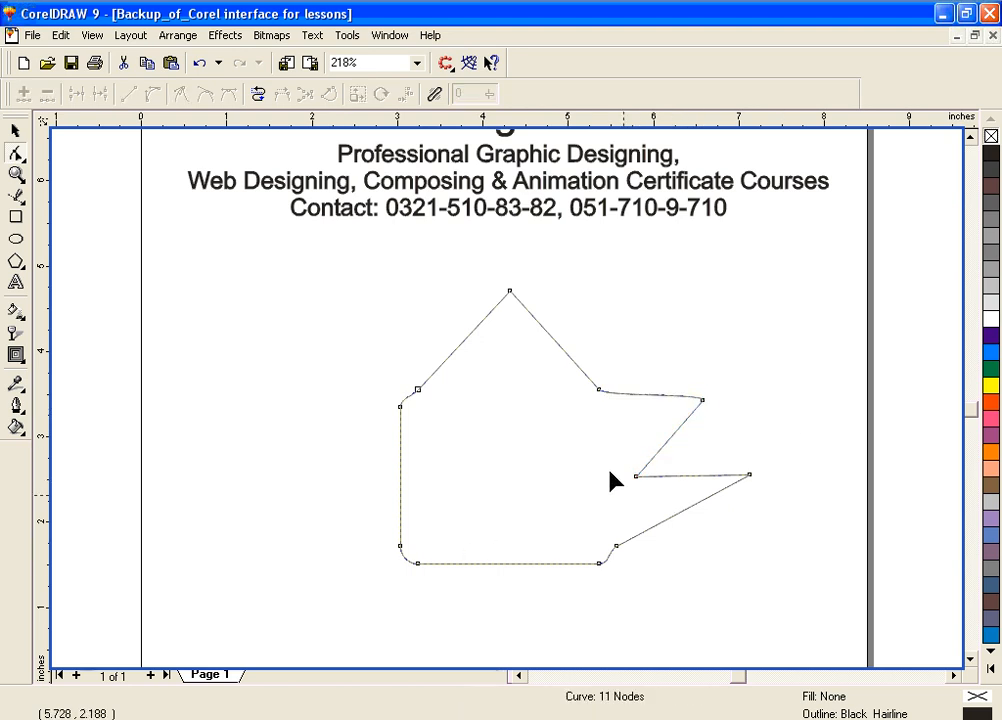
Delete the two nodes at the shape's upper-left corner
click(510, 292)
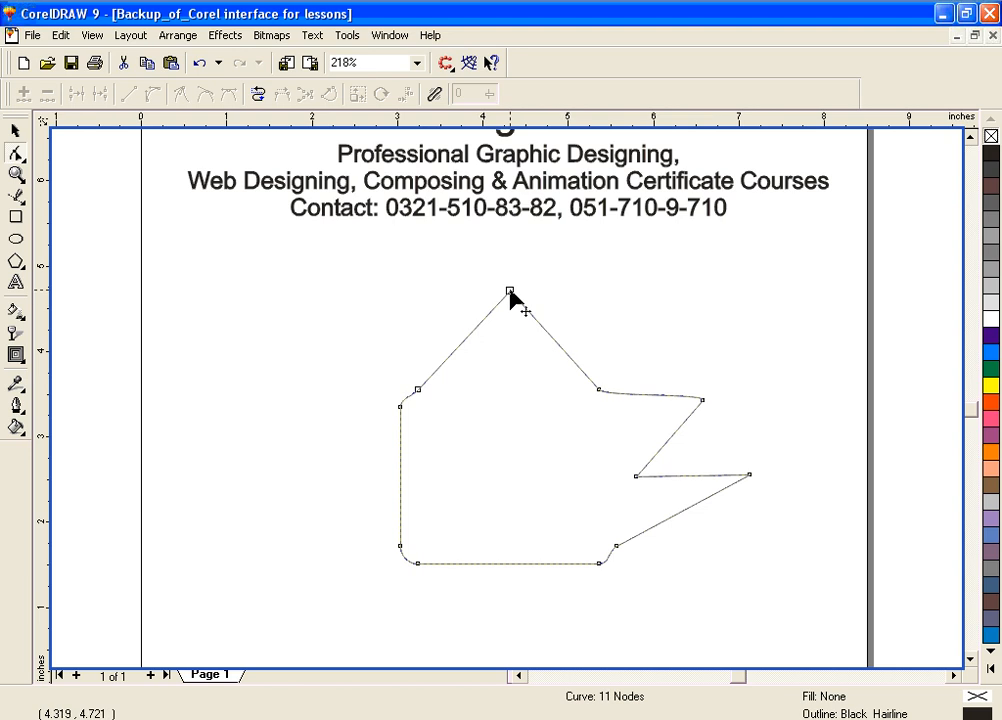
click(417, 390)
key(Delete)
click(400, 407)
key(Delete)
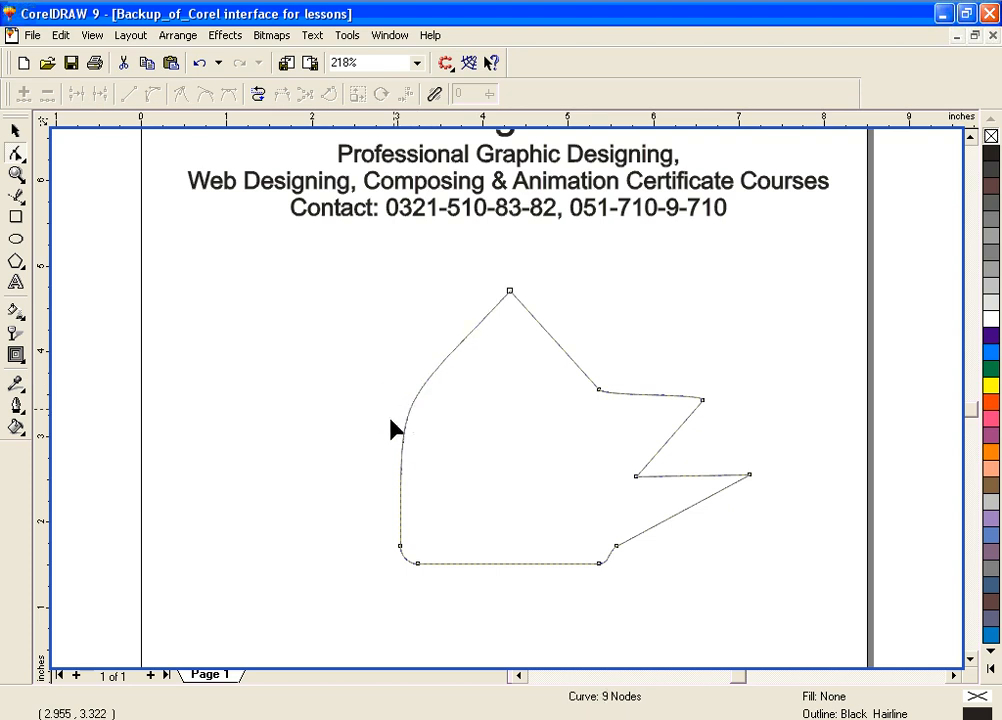
Delete the two nodes at the shape's lower-left corner
click(399, 548)
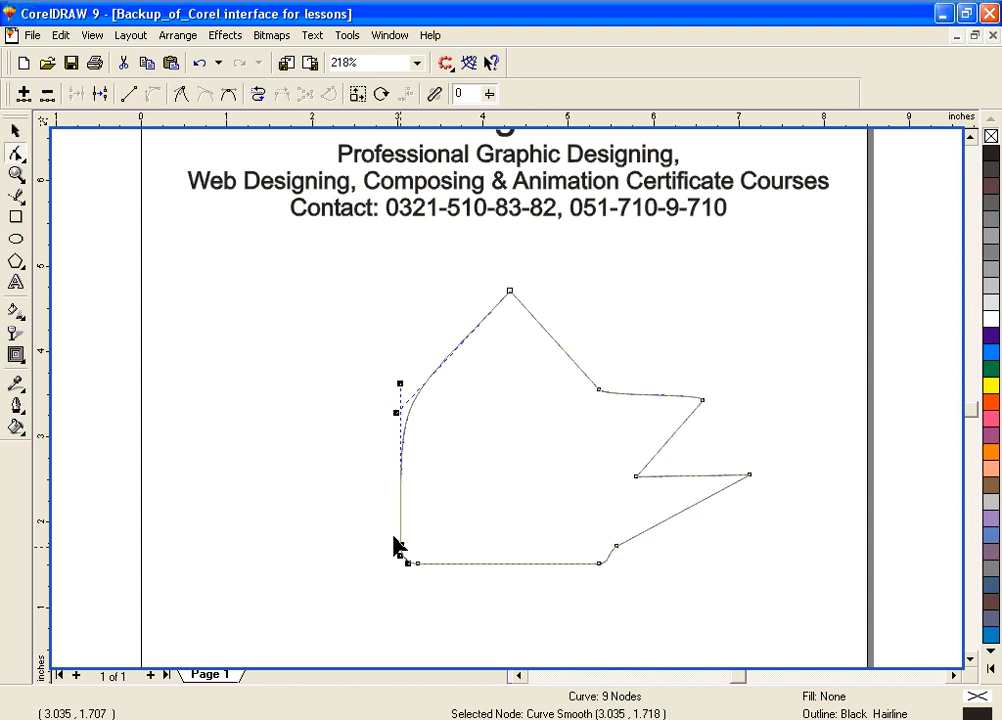
click(47, 95)
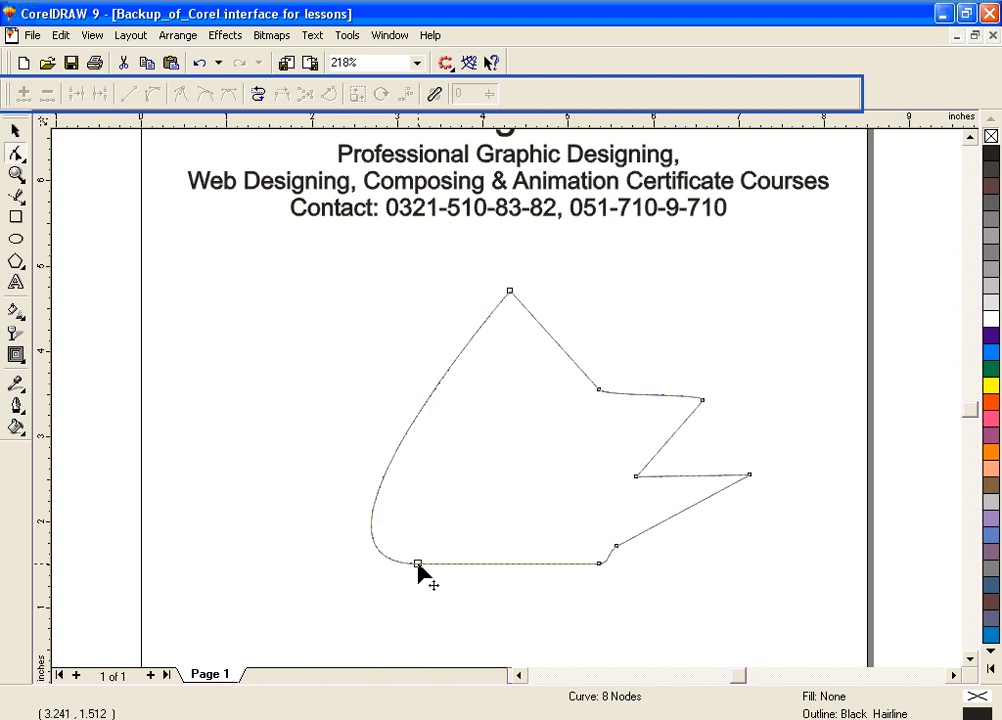
click(415, 565)
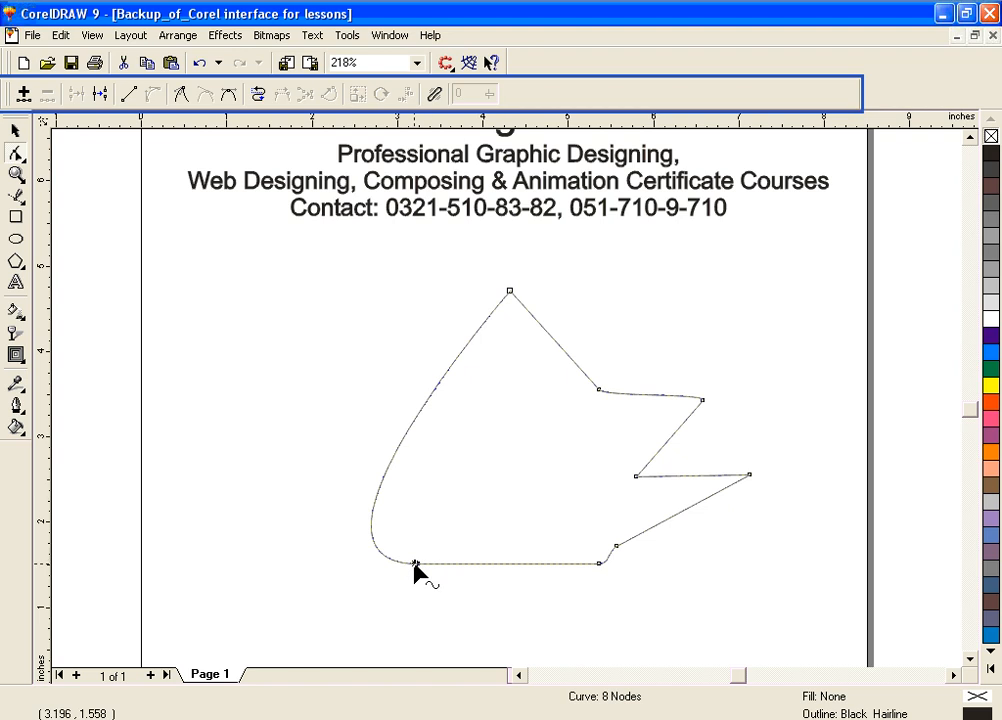
click(413, 562)
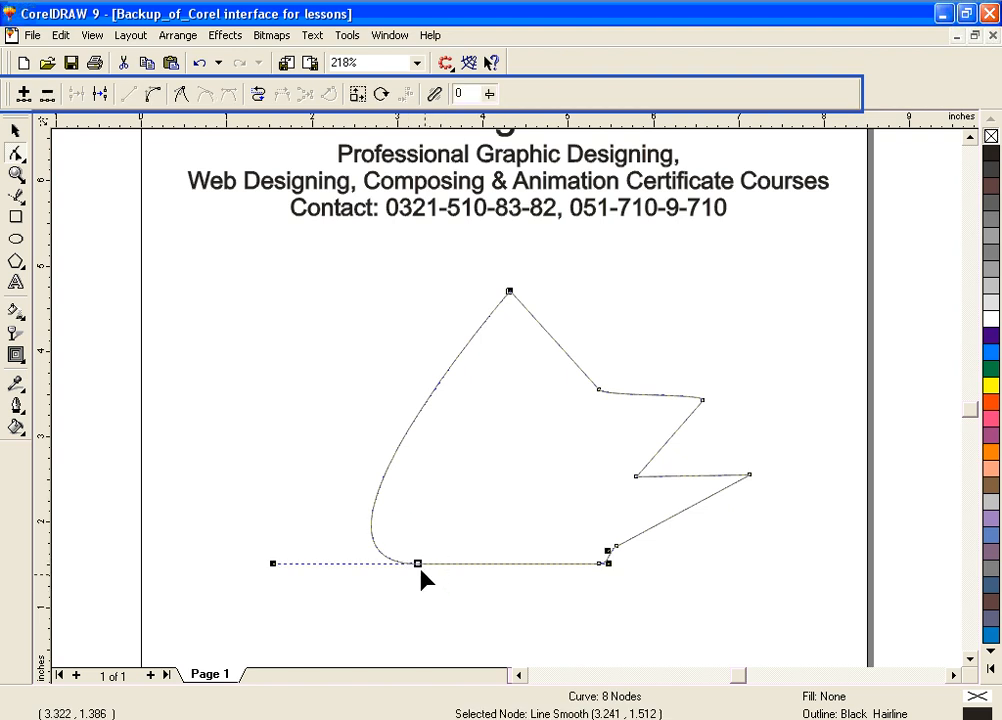
click(47, 93)
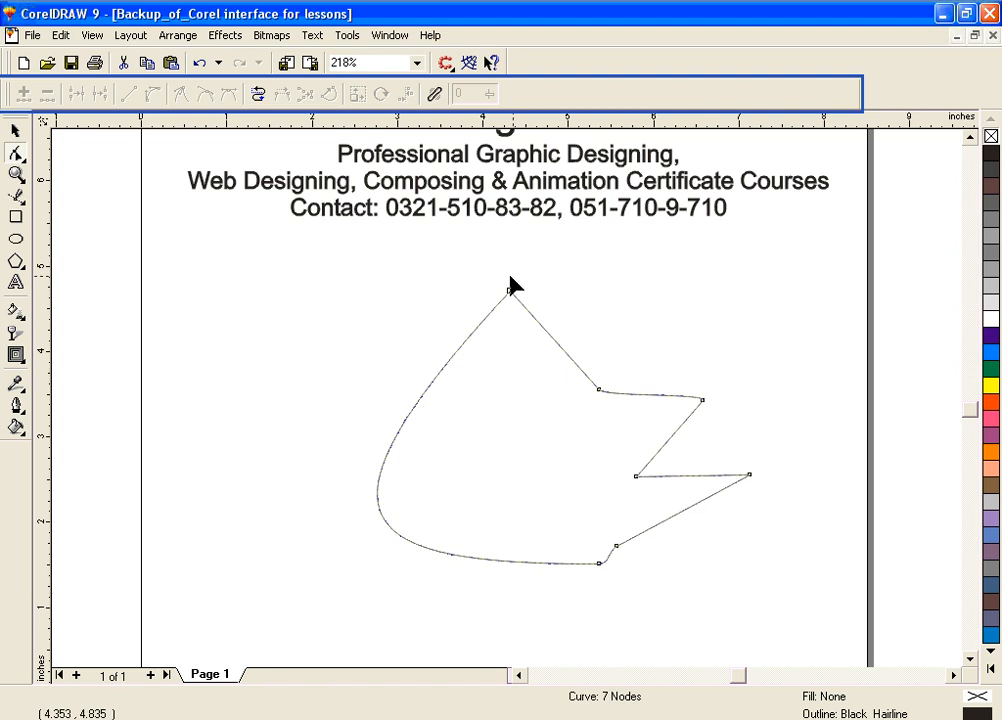
Delete the top peak node and the four nodes that form the points and notch on the shape's right side
drag(500, 279, 540, 330)
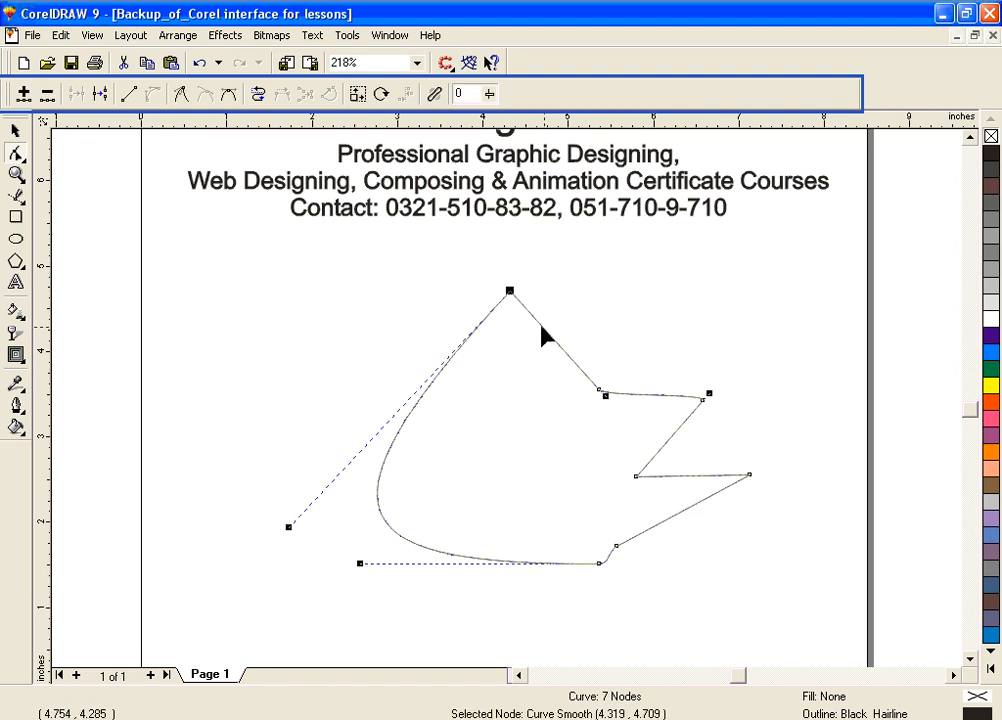
click(47, 94)
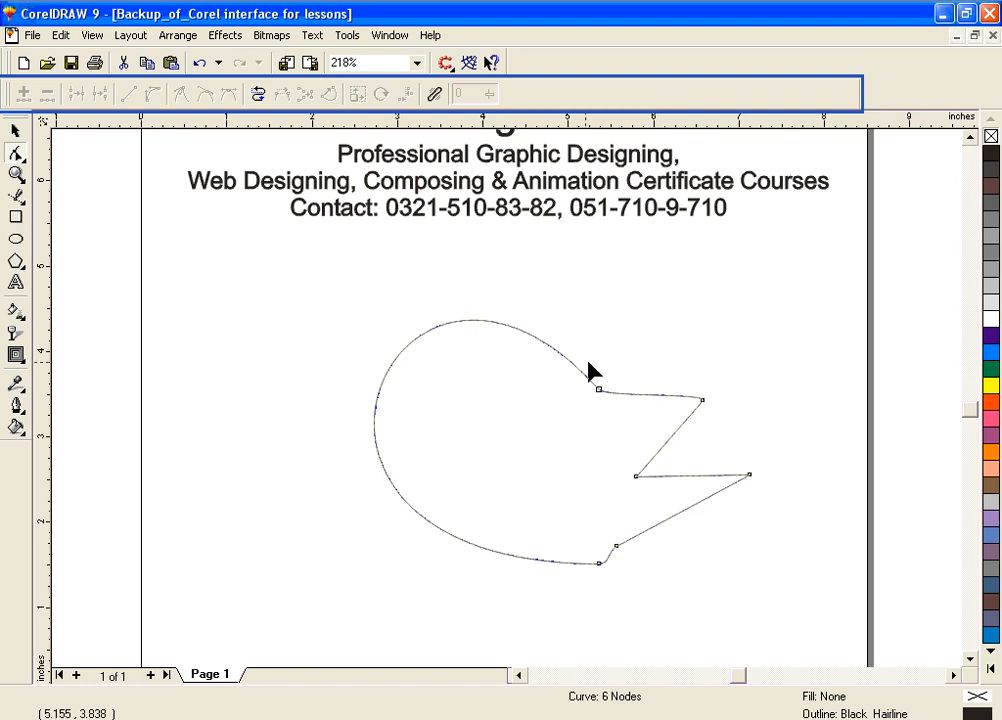
drag(588, 364, 720, 422)
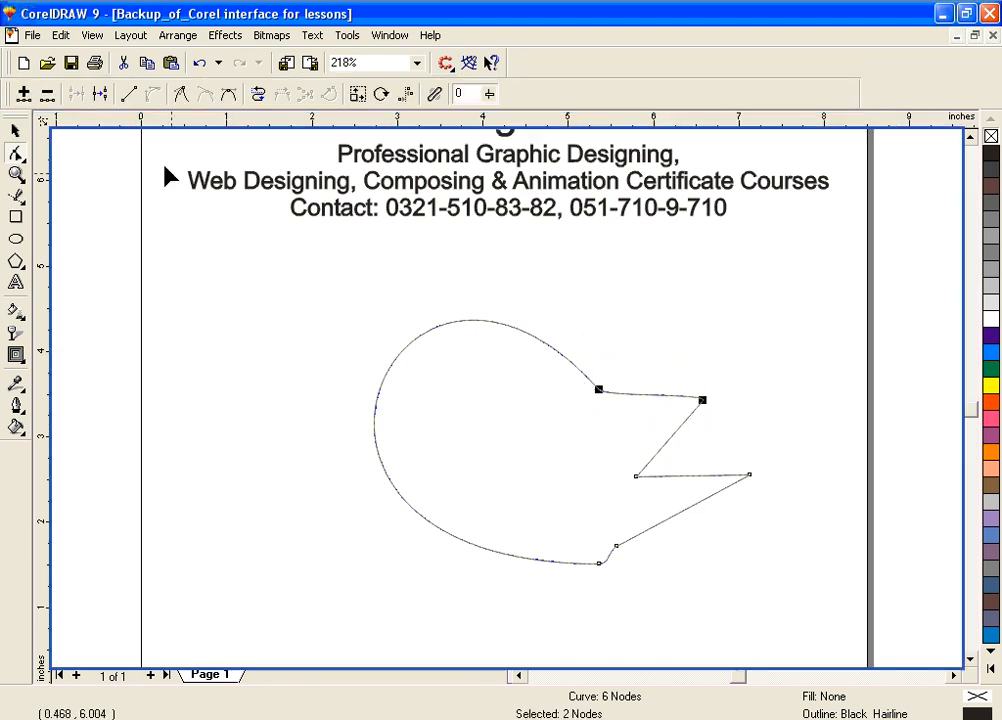
click(47, 94)
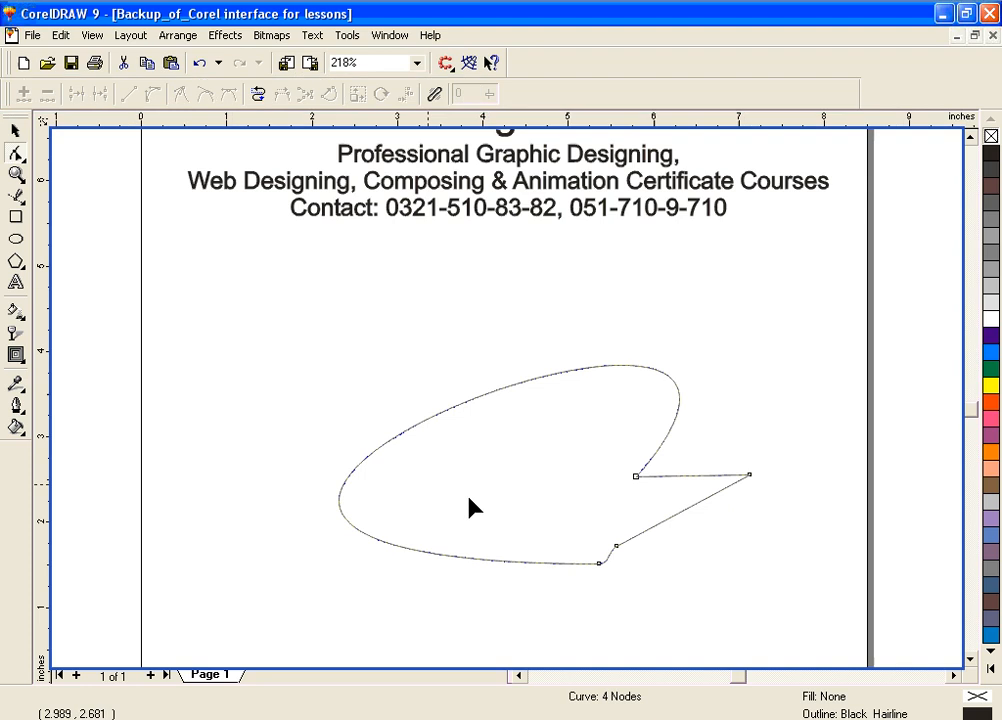
drag(608, 441, 778, 528)
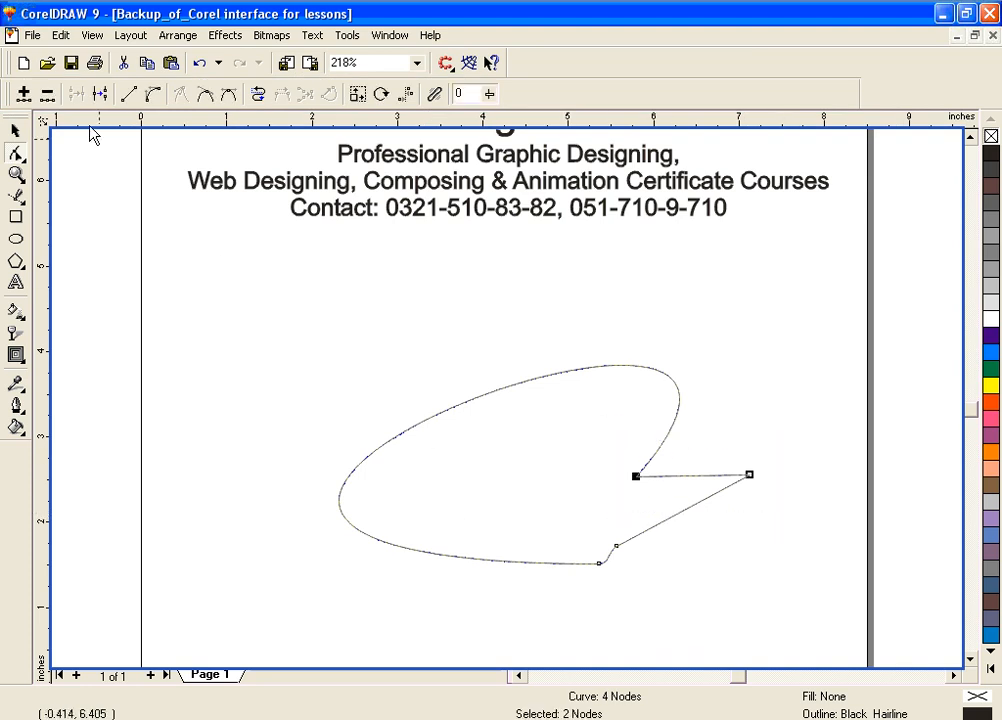
click(47, 94)
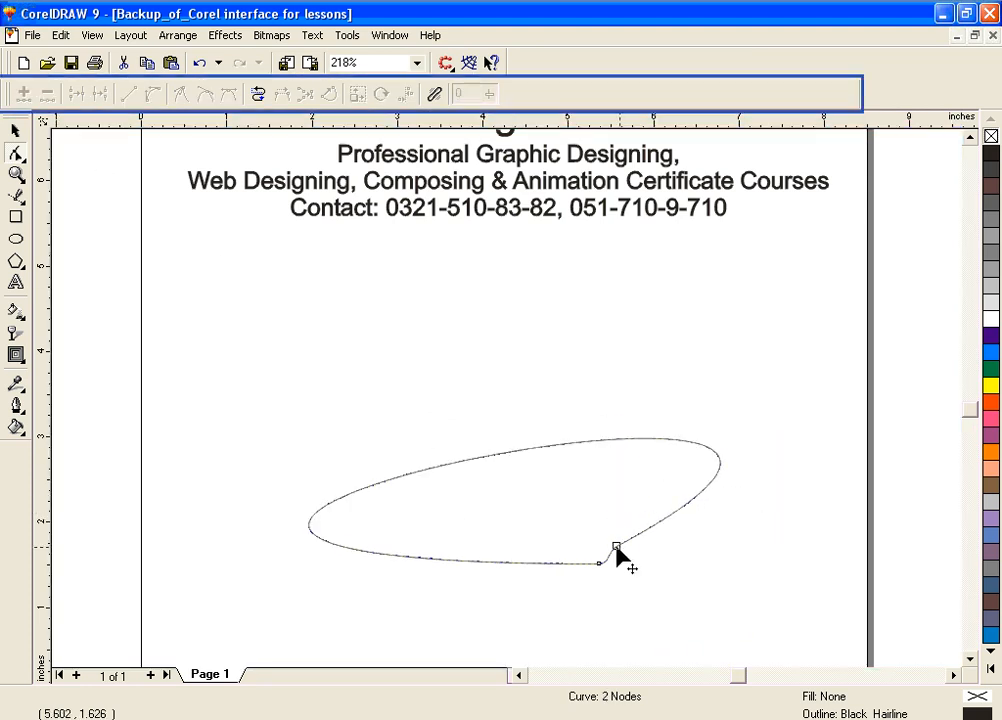
Move the lower remaining node down and left to about (4.47, 1.04) inches and pull the curve's long left bulge inward
drag(617, 548, 521, 603)
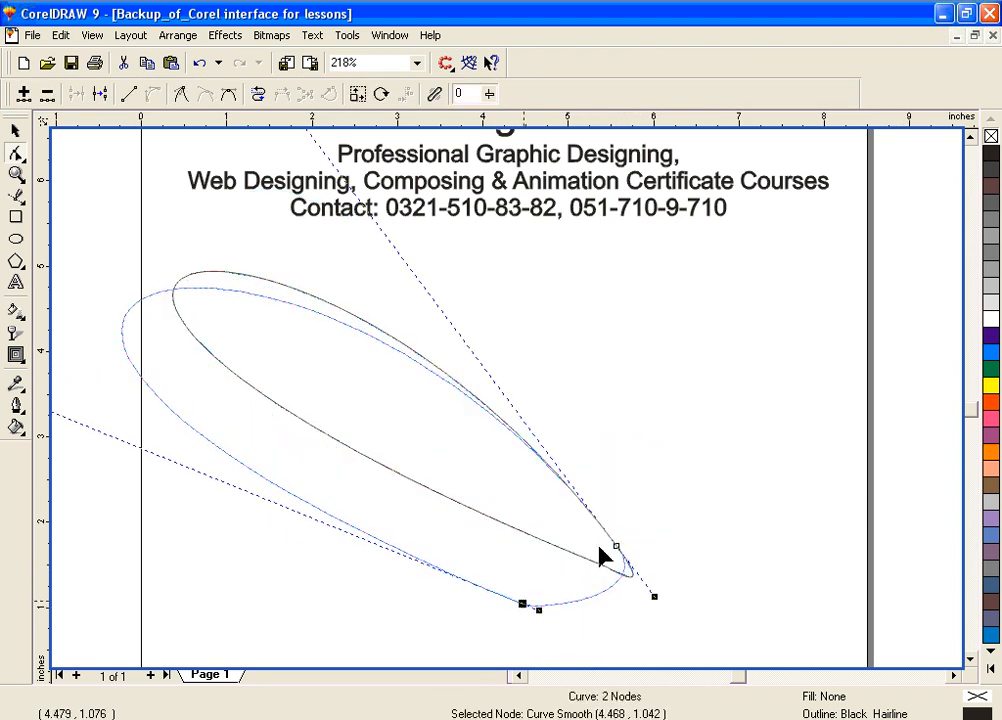
click(719, 511)
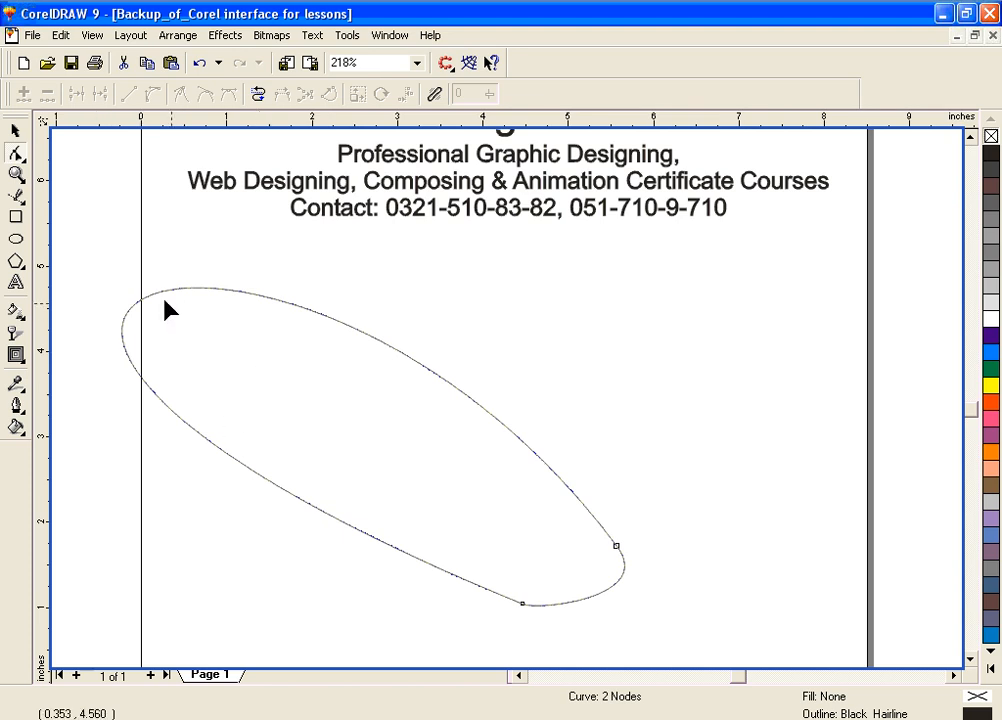
drag(159, 288, 493, 498)
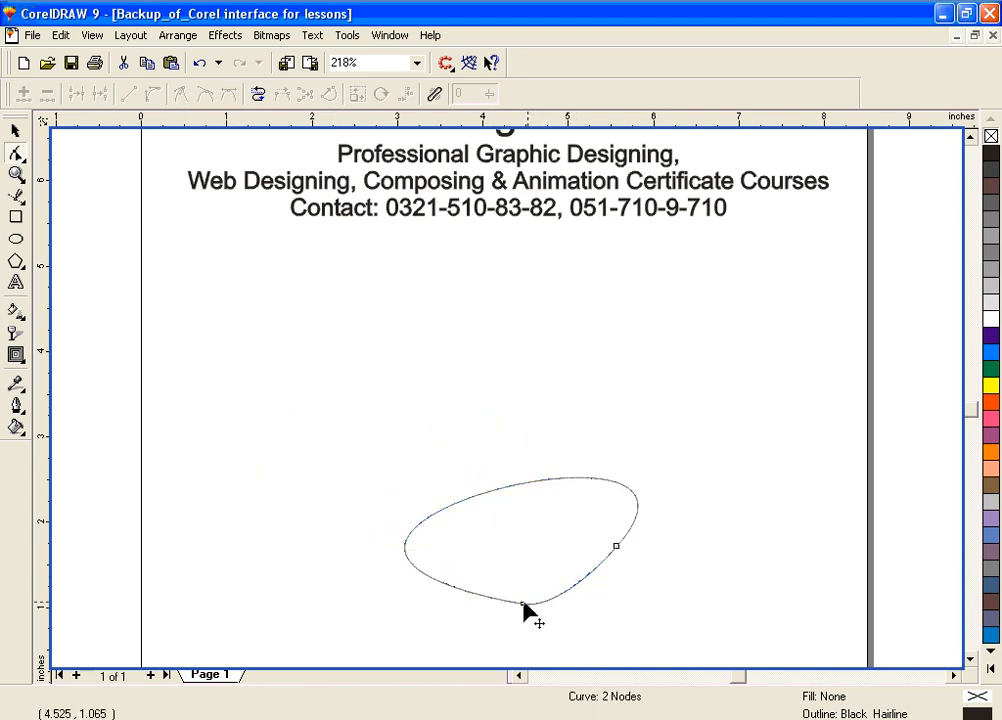
Move the lower node up about 0.6 inches and shift the right node slightly down and to the left
drag(522, 604, 525, 552)
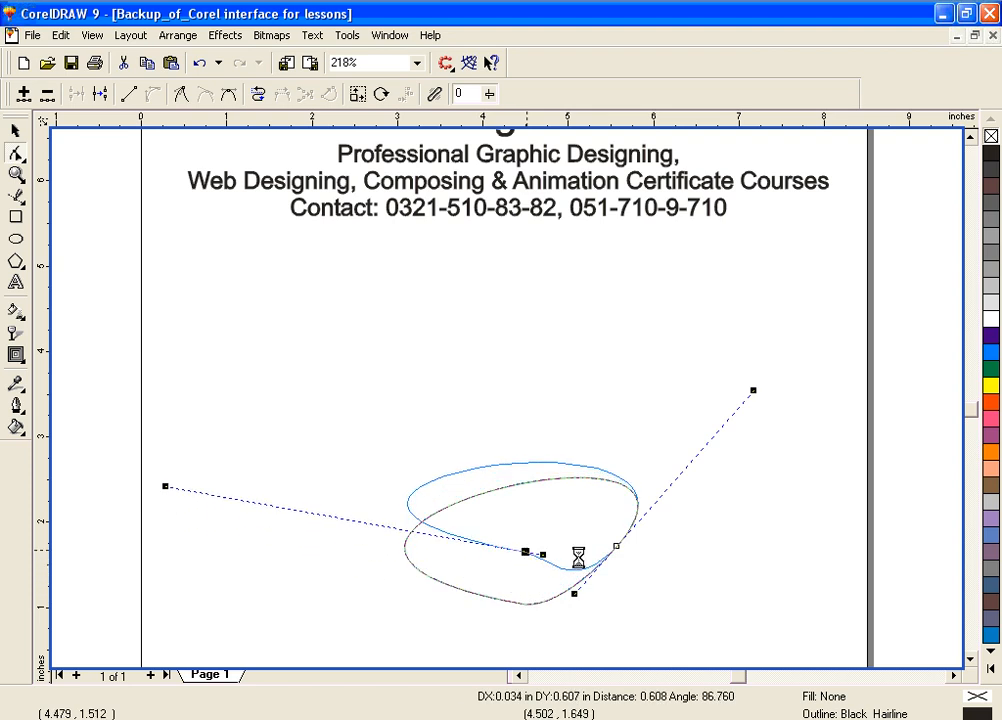
click(615, 546)
drag(614, 548, 595, 565)
click(681, 434)
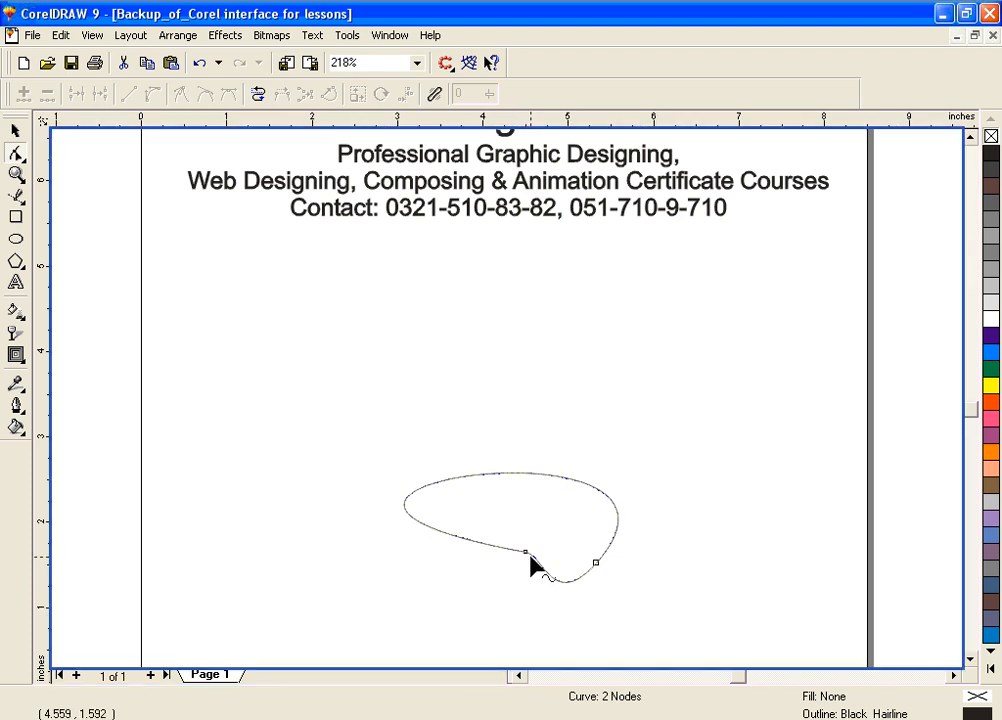
Move the left node to about (4.10, 1.81) inches, shorten its long outer handle, and raise the right node to about (5.64, 2.81)
drag(527, 552, 490, 538)
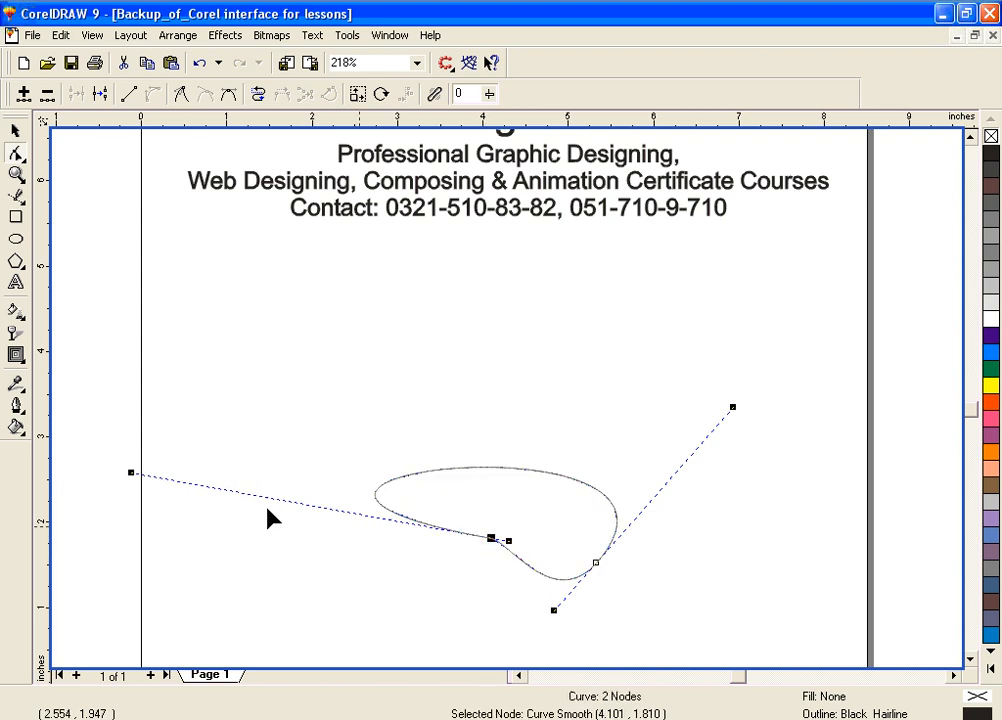
click(130, 474)
drag(131, 475, 344, 515)
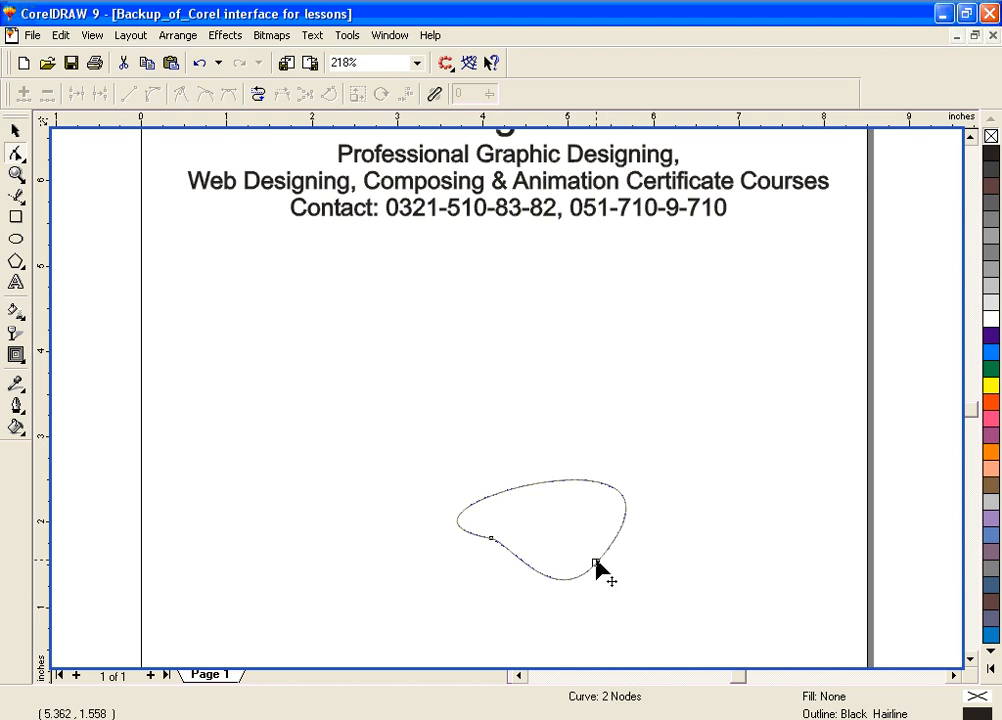
drag(596, 563, 622, 455)
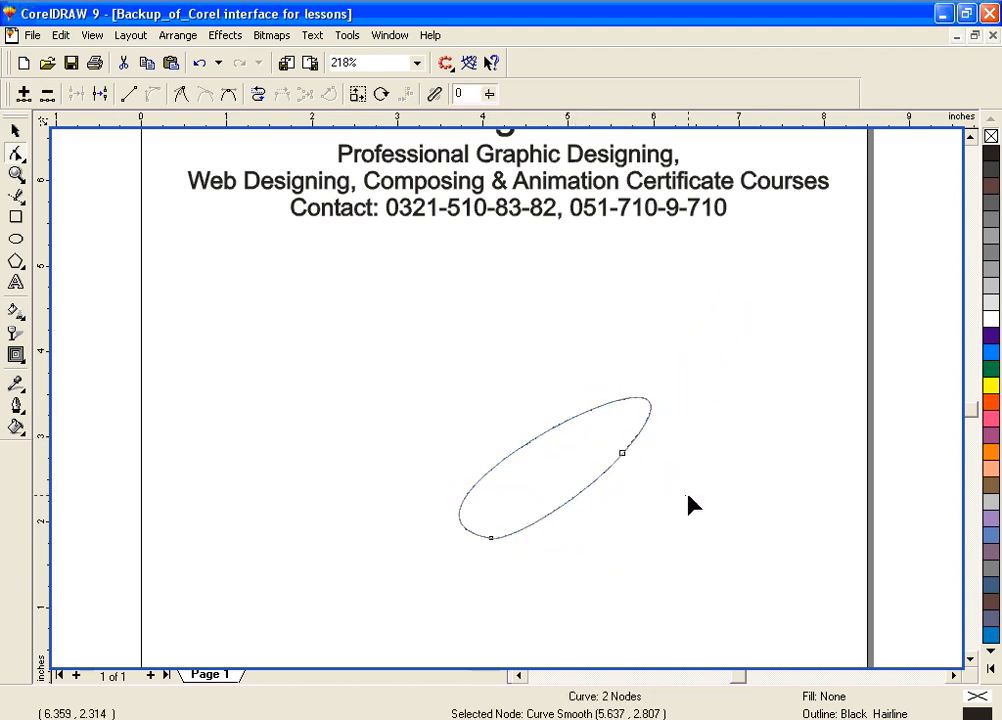
drag(718, 378, 381, 567)
Rotate the whole curve about 43 degrees counterclockwise so that it stands upright
click(16, 131)
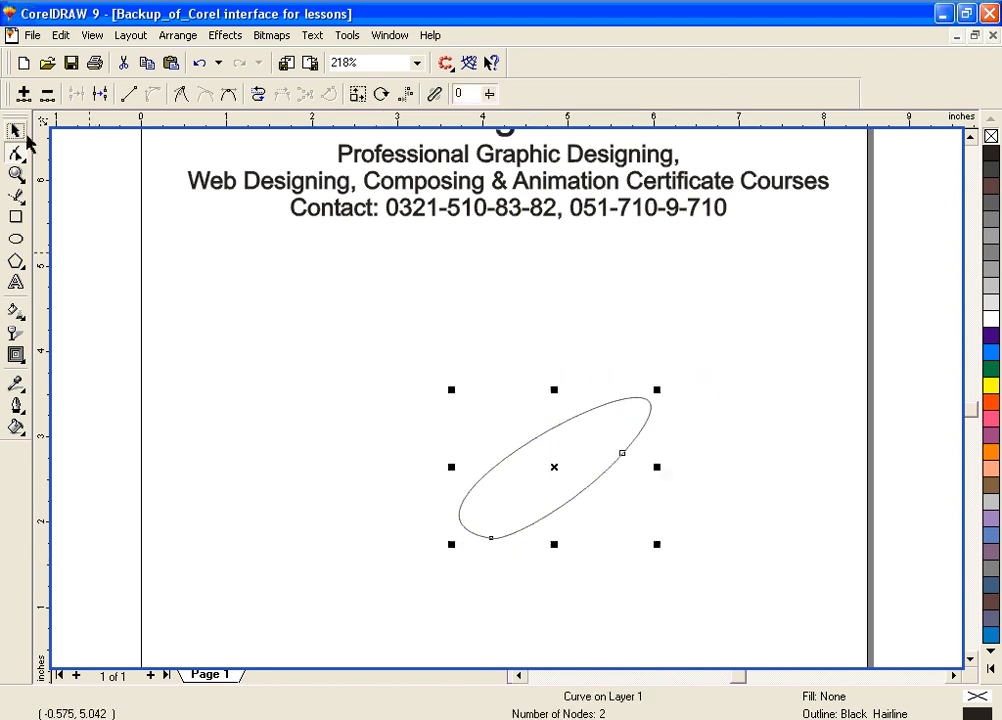
click(555, 472)
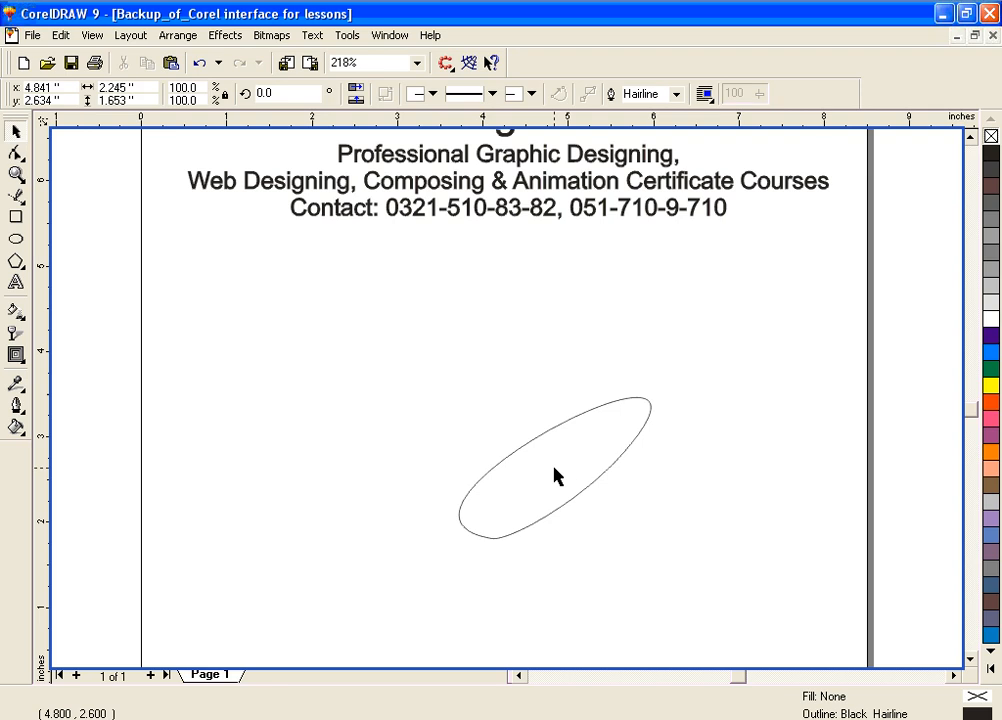
click(537, 444)
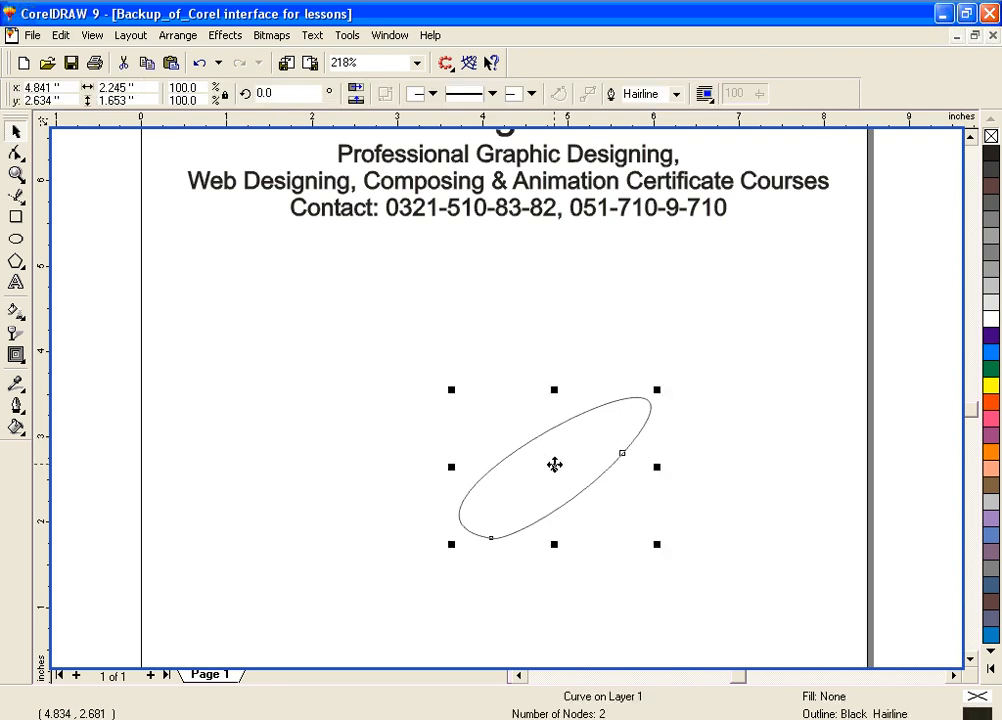
click(552, 463)
drag(452, 391, 420, 479)
click(727, 511)
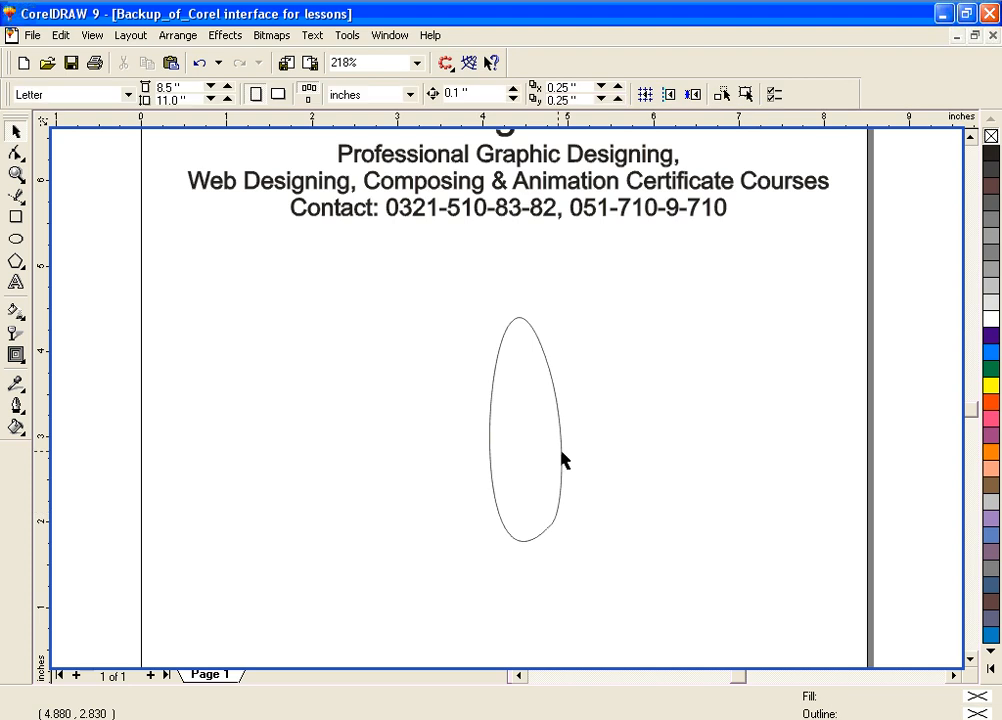
Stretch the upright curve horizontally to about 1.44 inches wide and rotate it slightly clockwise
click(561, 450)
drag(567, 427, 630, 428)
click(555, 430)
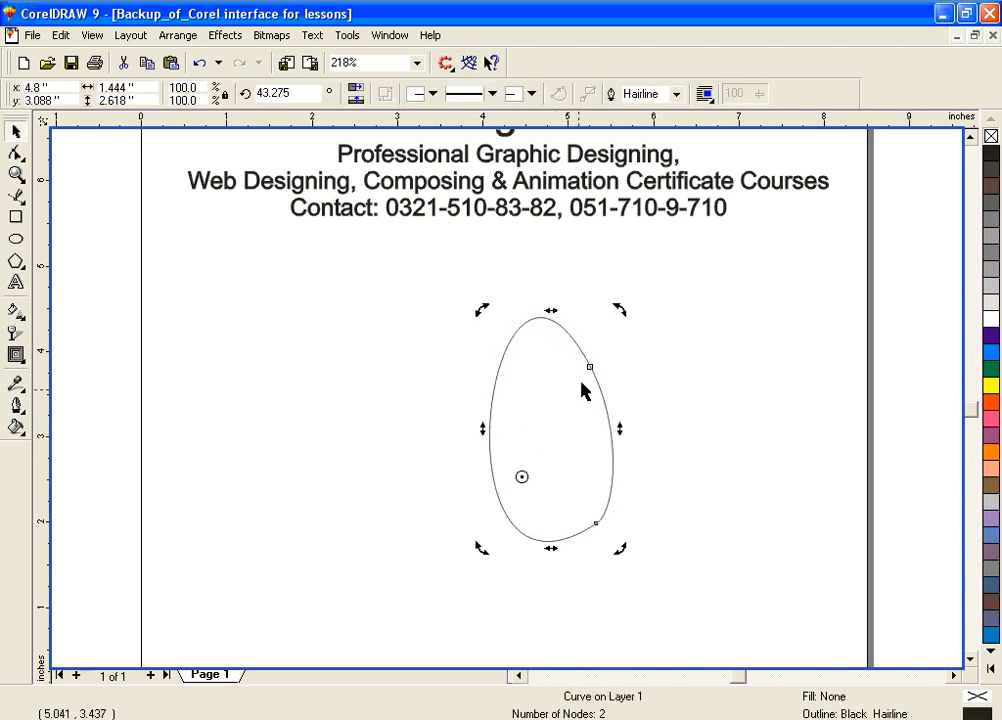
drag(617, 313, 633, 320)
key(Escape)
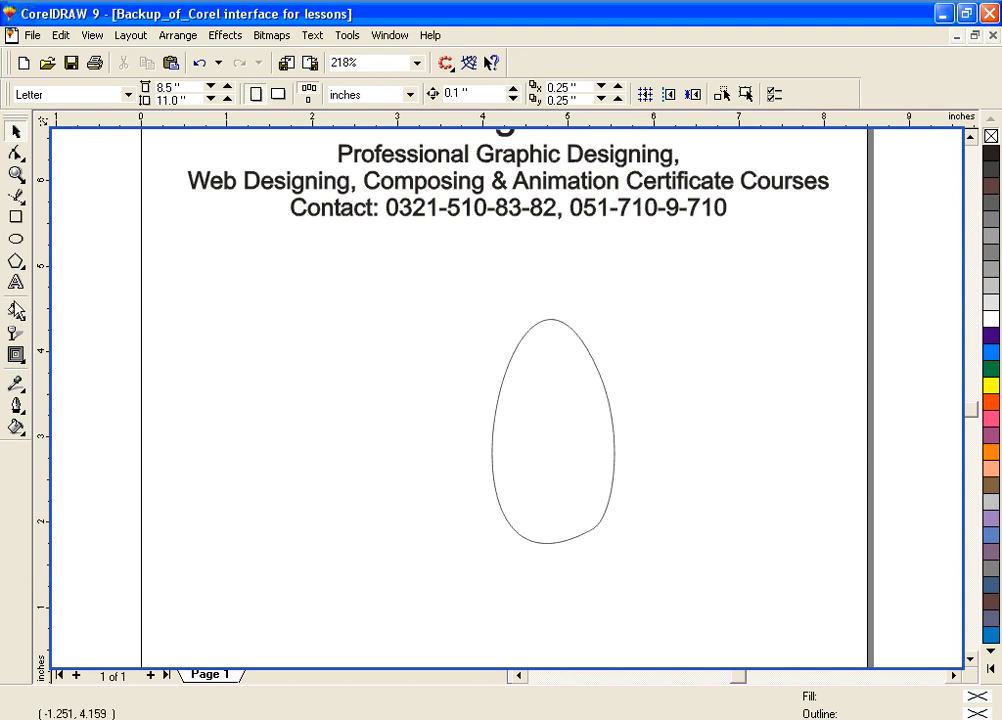
Open the set of editing tools grouped with the Shape tool
click(15, 157)
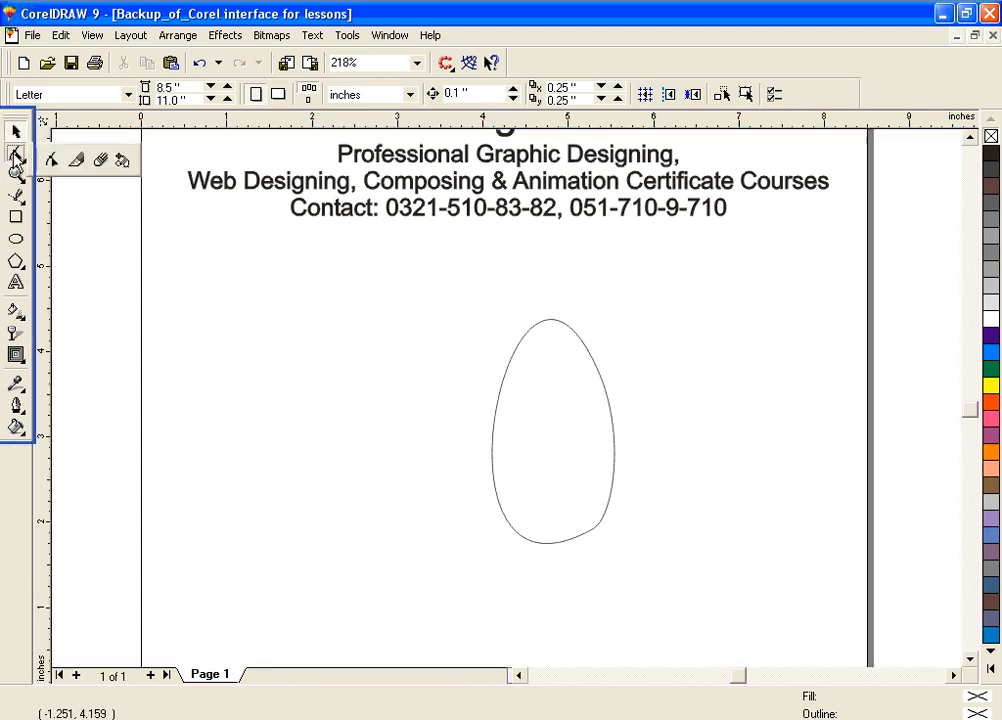